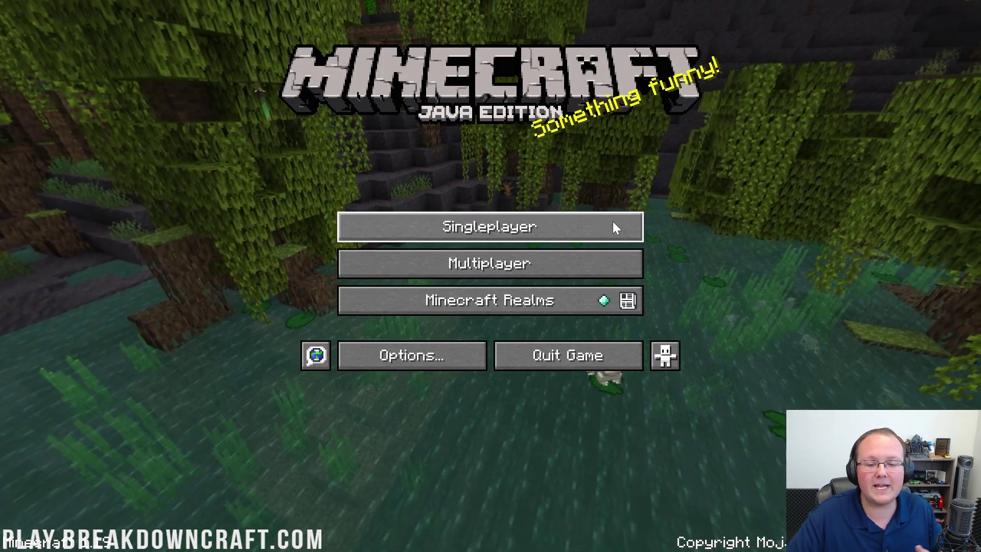
- Load an existing singleplayer world and turn on the debug overlay
click(615, 226)
click(495, 116)
double_click(496, 114)
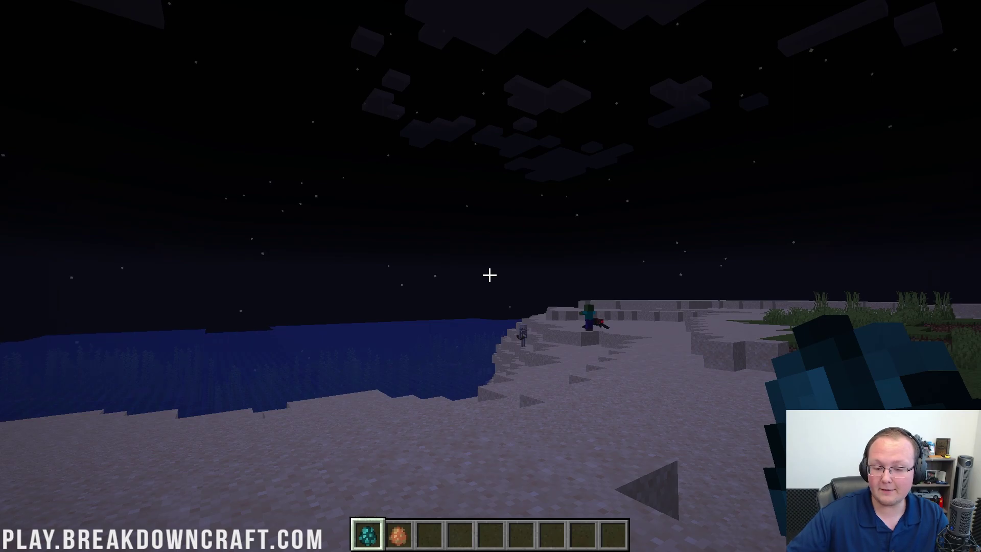
key(F3)
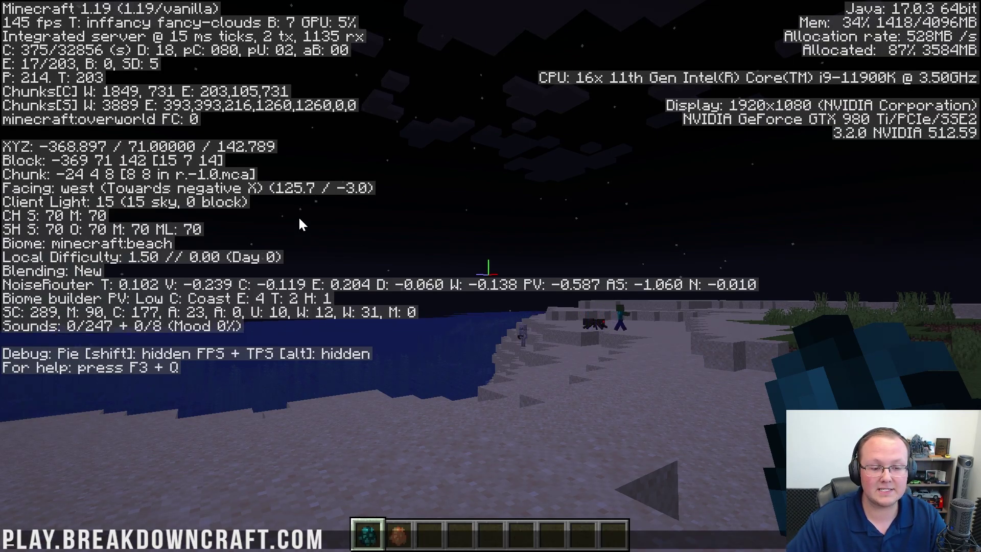
- Walk along the beach and onto the grassland, examining the frame rate and memory use in the debug overlay
key(w)
key(w)
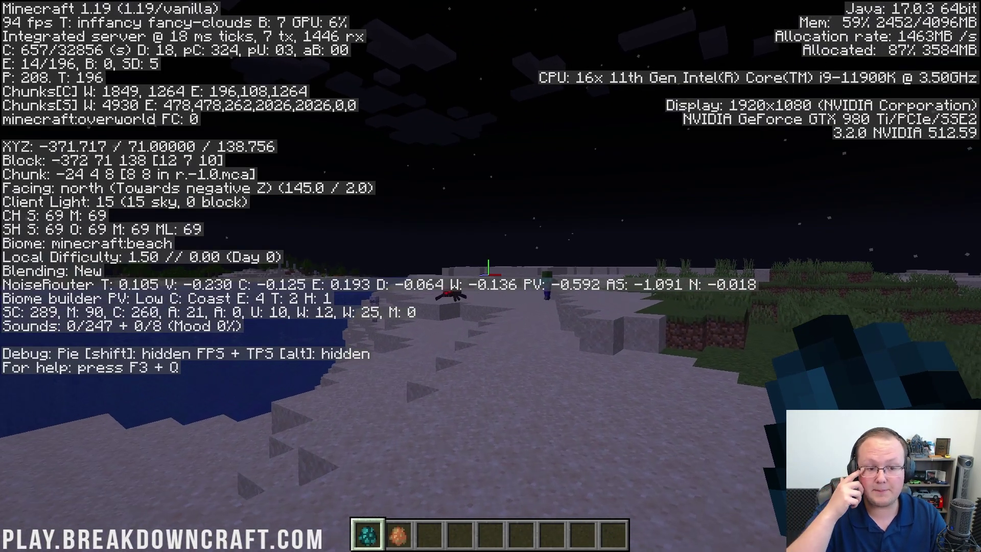
key(w)
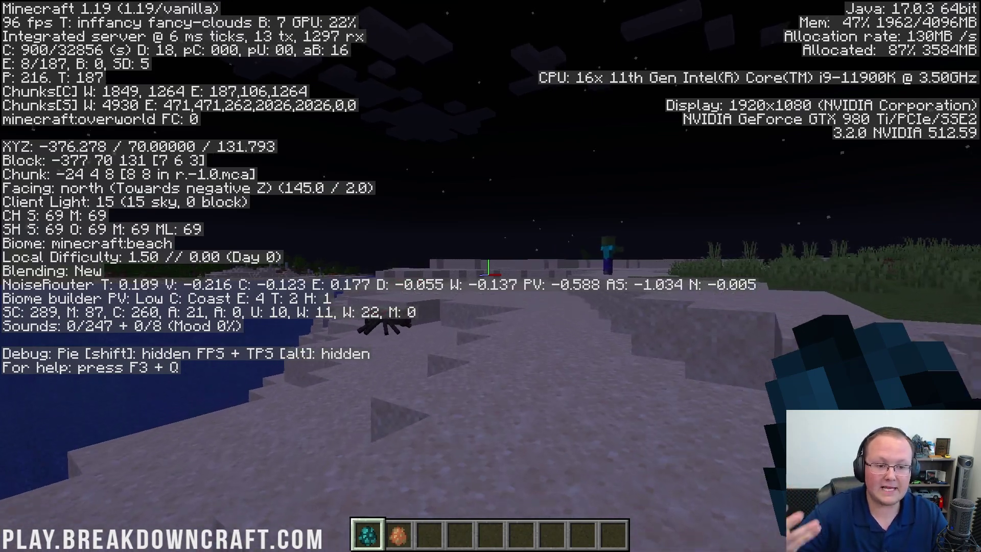
key(w)
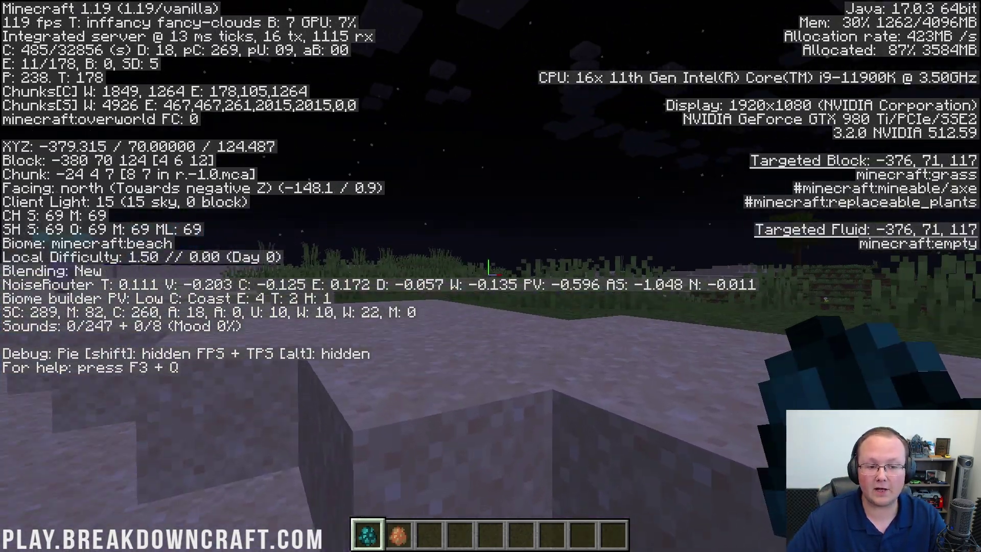
key(space)
key(w)
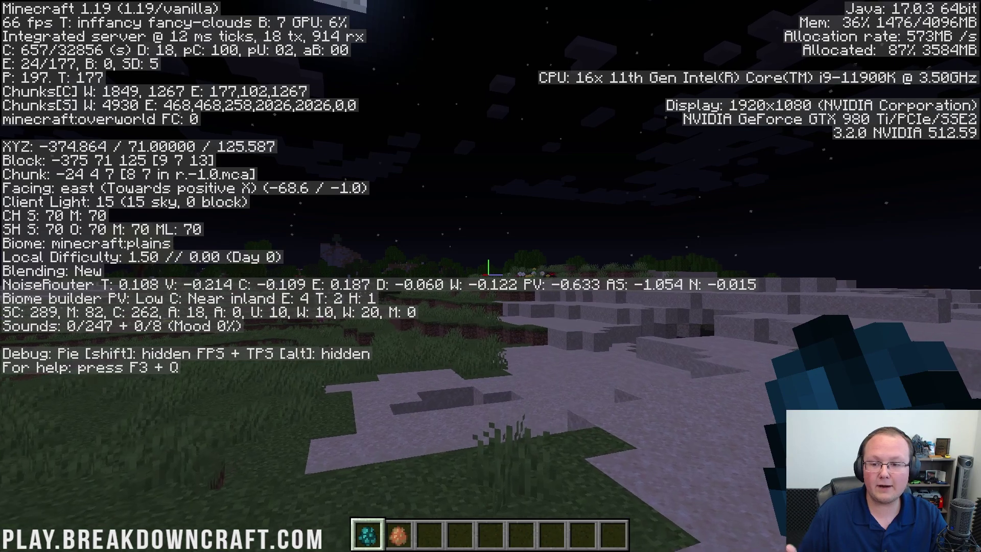
key(w)
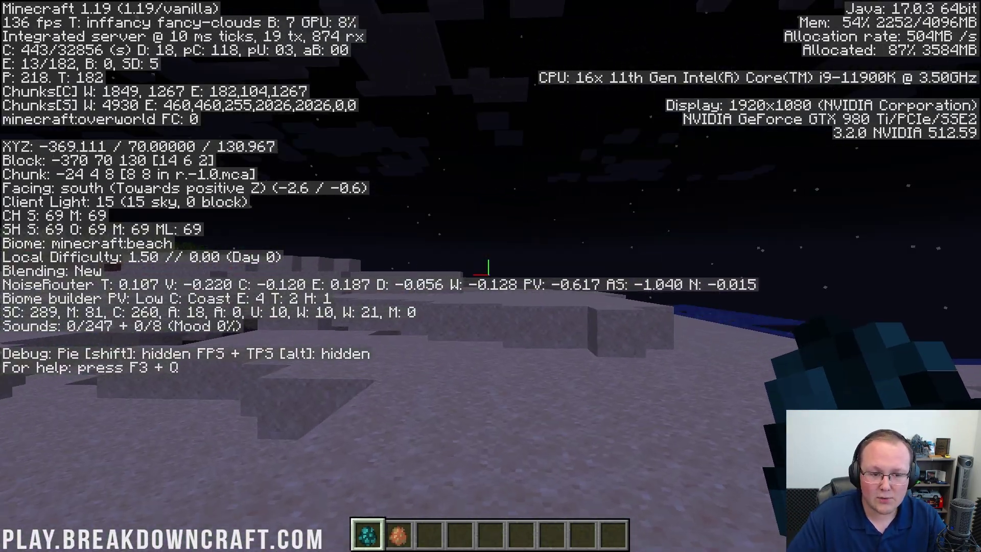
key(w)
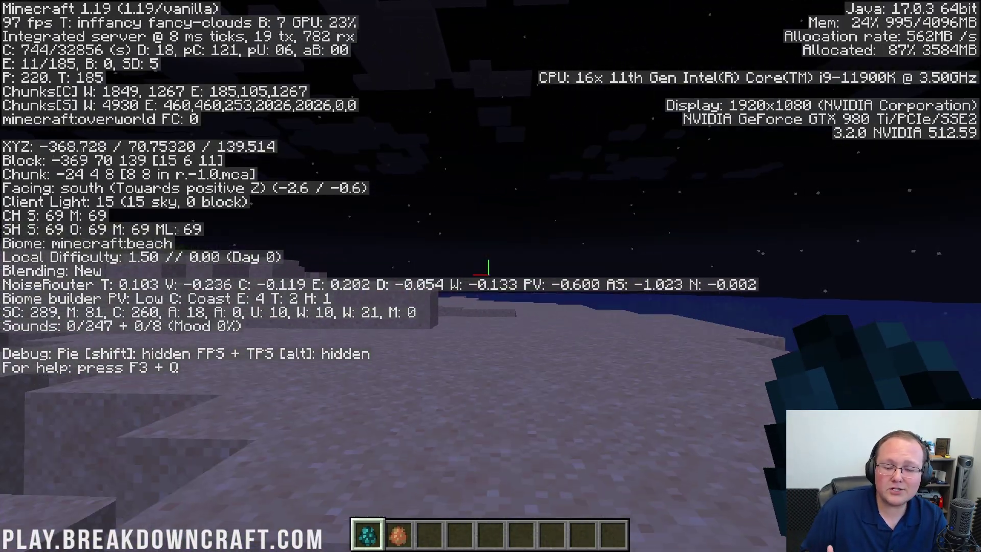
key(w)
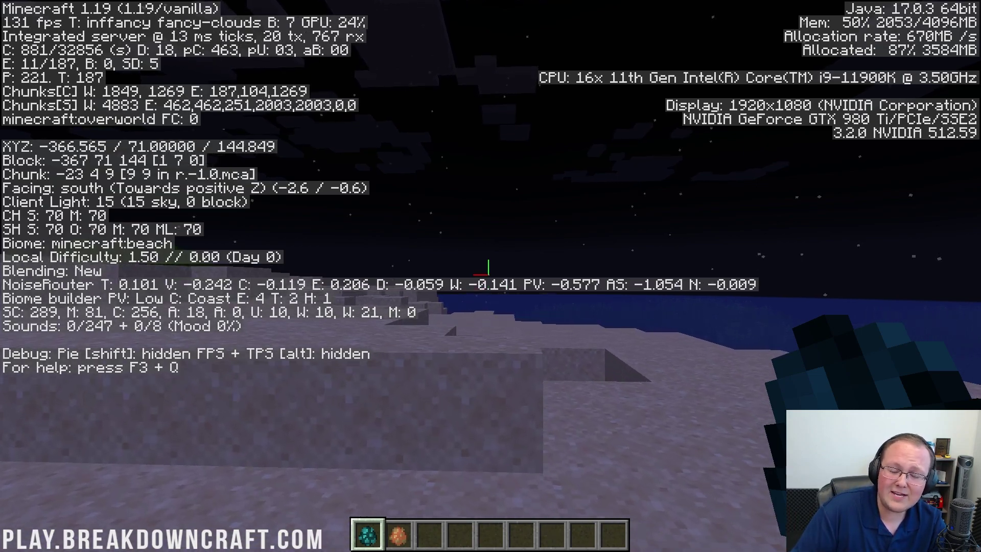
key(w)
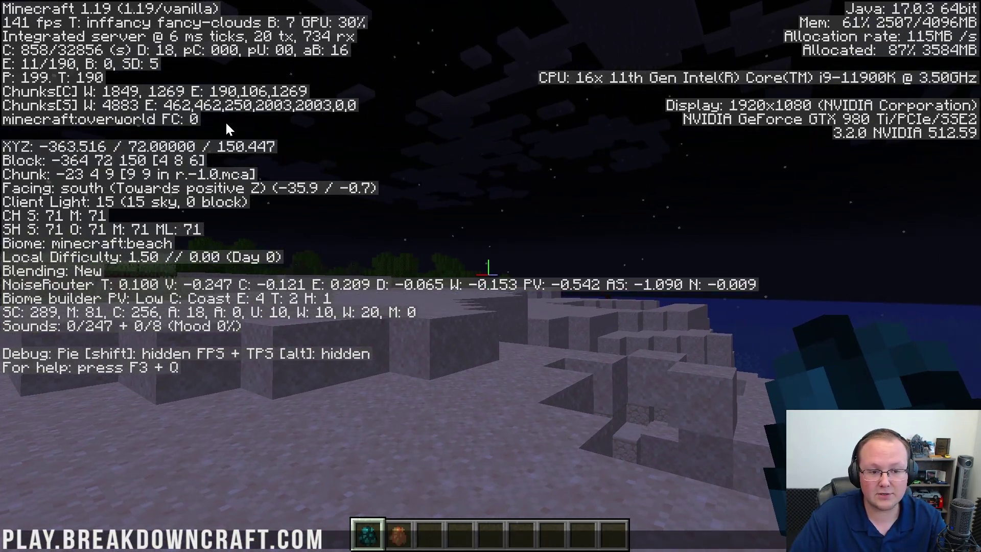
key(w)
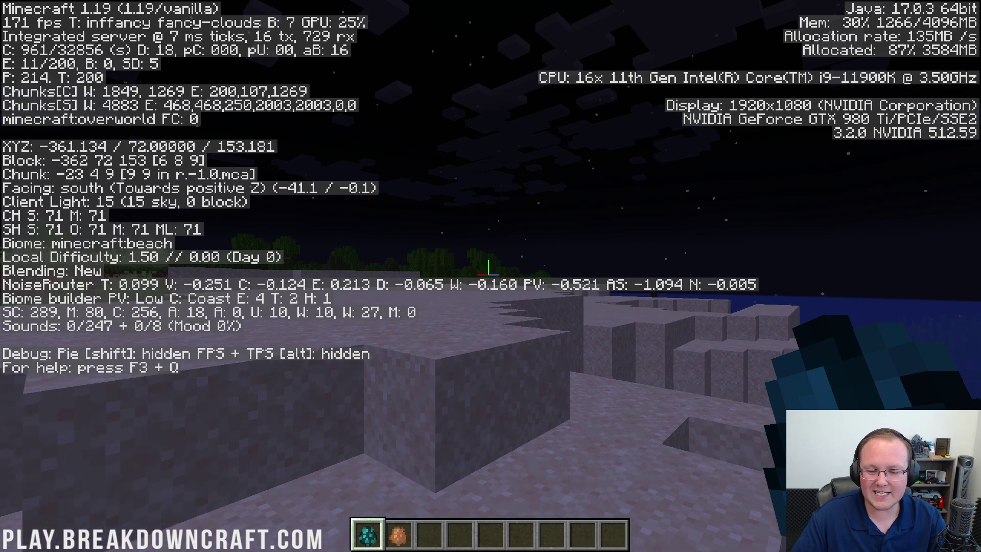
key(w)
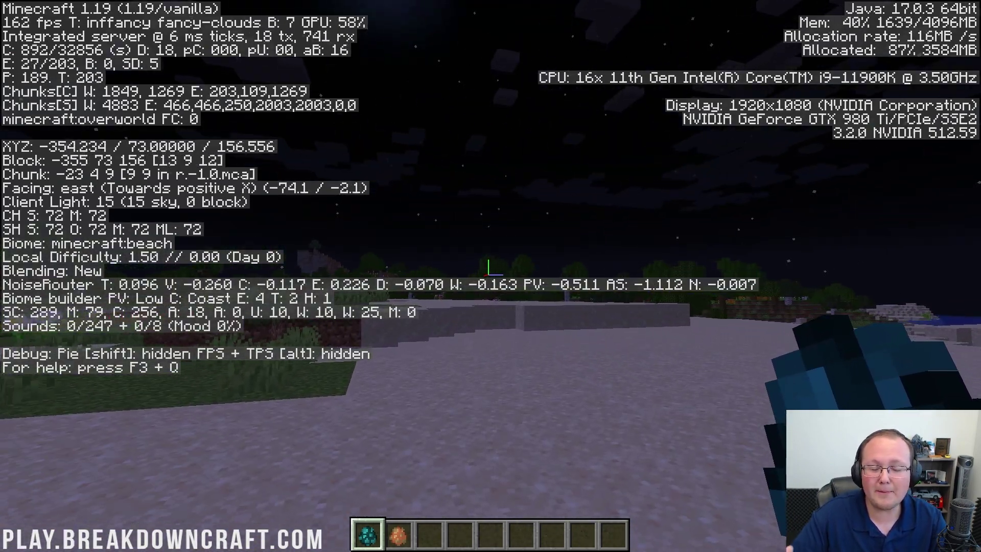
key(w)
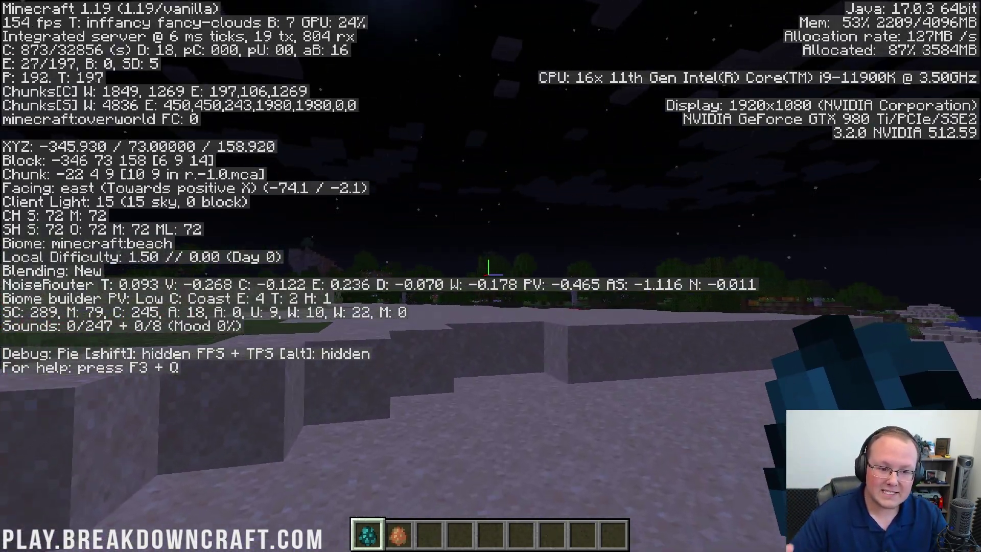
key(w)
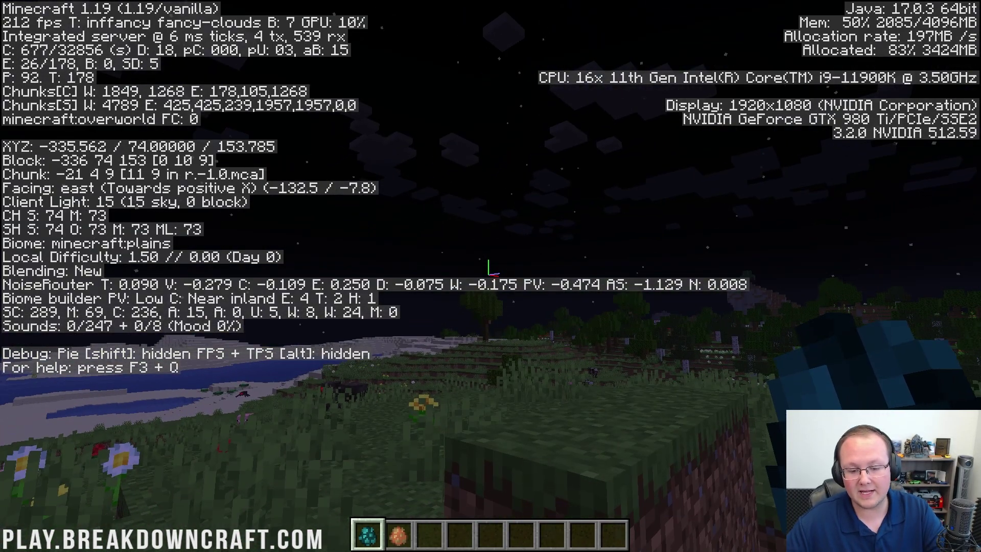
key(Escape)
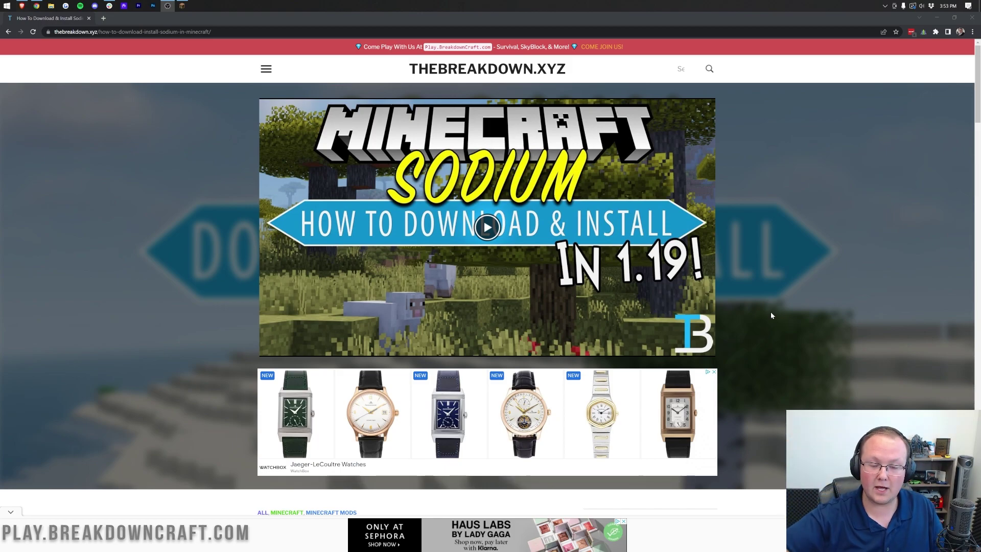
- Look through the thebreakdown.xyz guide on downloading and installing Sodium in the browser, including the Fabric Mod Loader step
scroll(771, 314, down, 10)
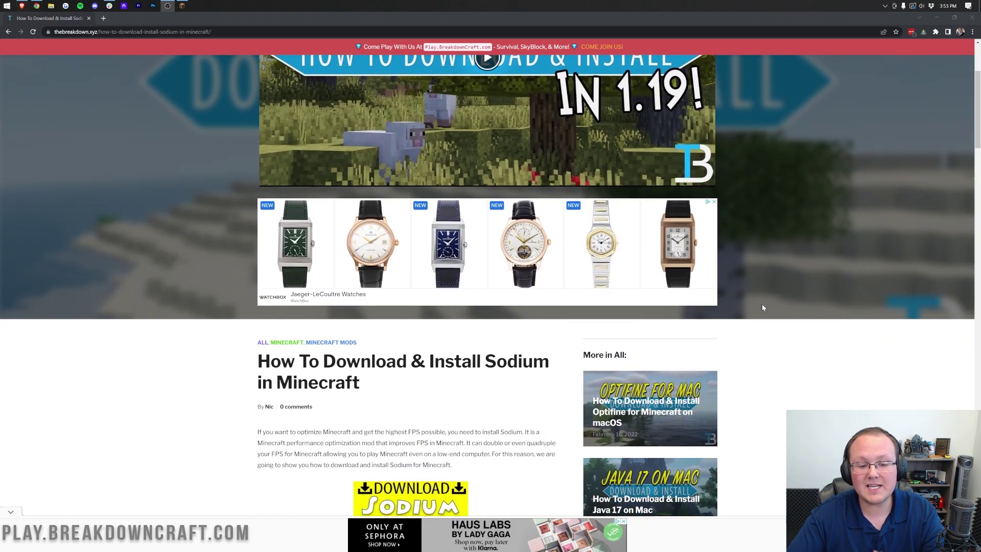
scroll(763, 307, down, 3)
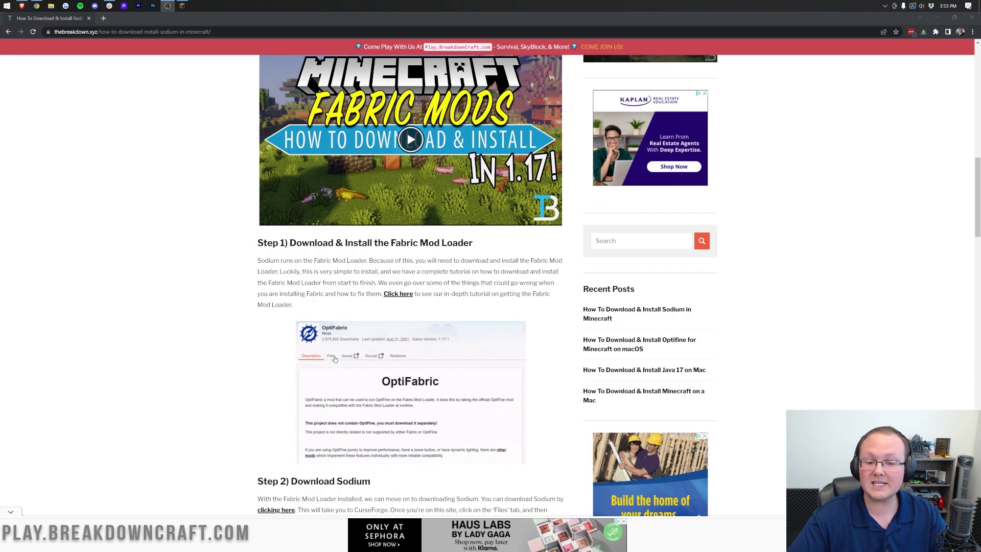
scroll(499, 284, up, 5)
scroll(499, 283, up, 13)
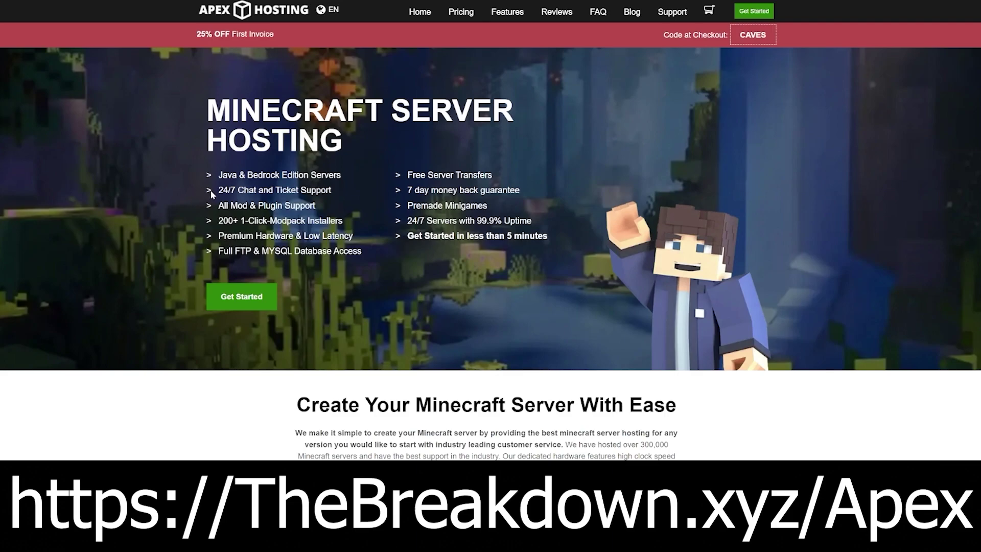
- Review the Apex Hosting feature list, highlighting "Premium Hardware & Low Latency" and "Get Started in less than 5 minutes"
drag(218, 193, 353, 236)
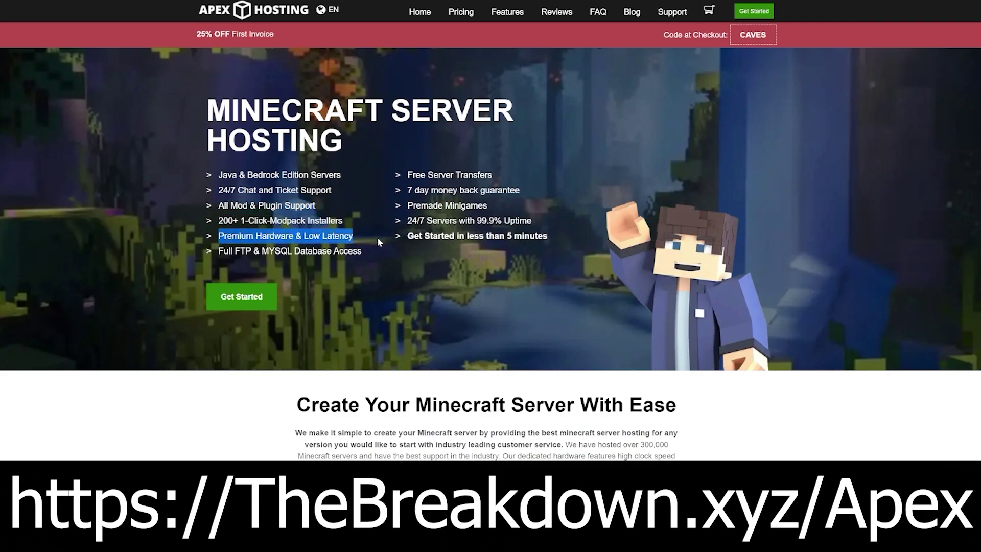
drag(407, 236, 488, 236)
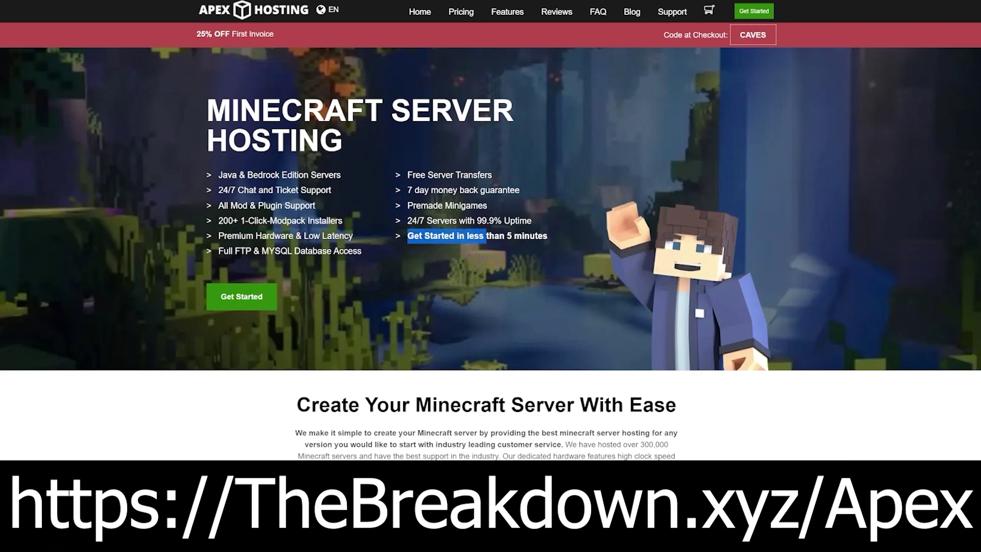
drag(488, 236, 548, 236)
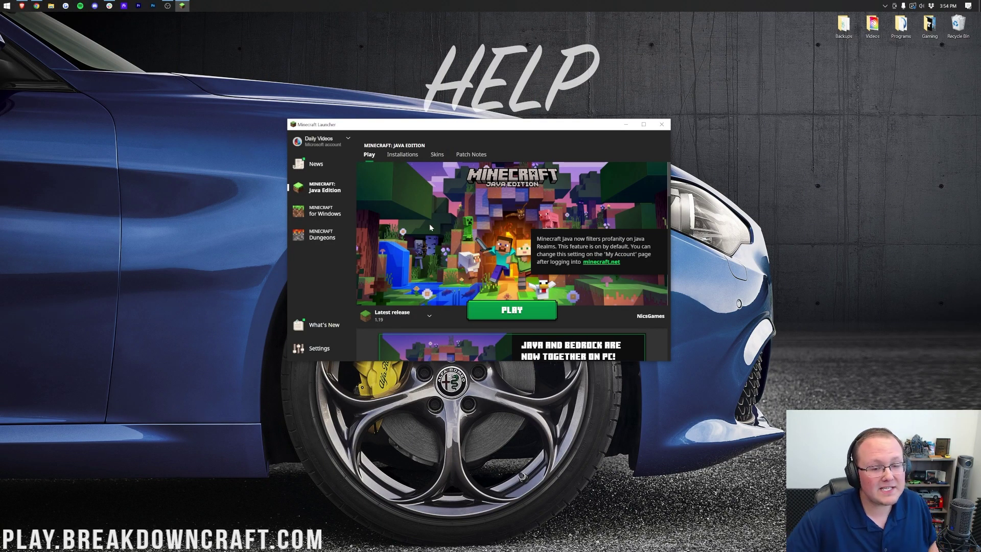
- Open the "Sodium (Fabric 1.19)" installation of Minecraft Java Edition for editing in the Minecraft Launcher
click(402, 158)
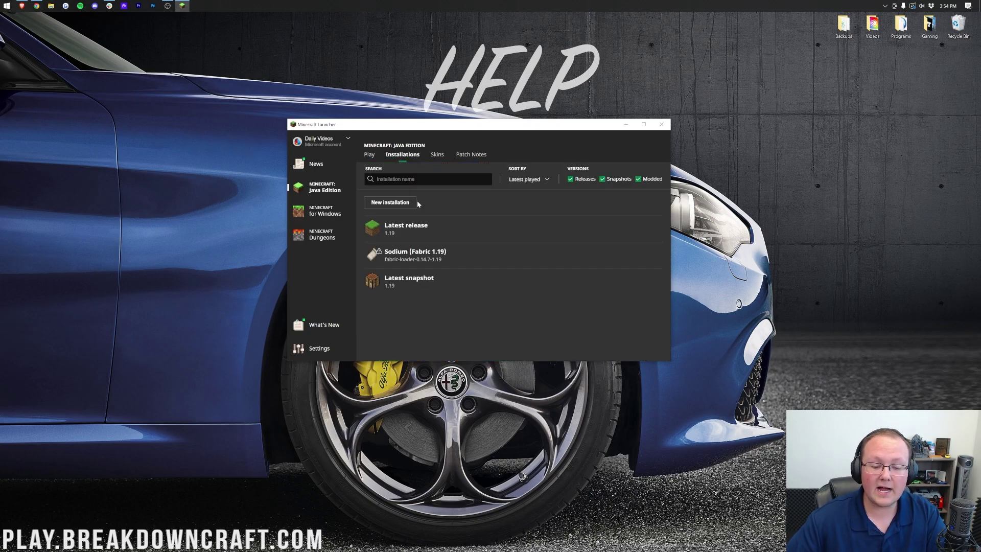
mouse_move(396, 255)
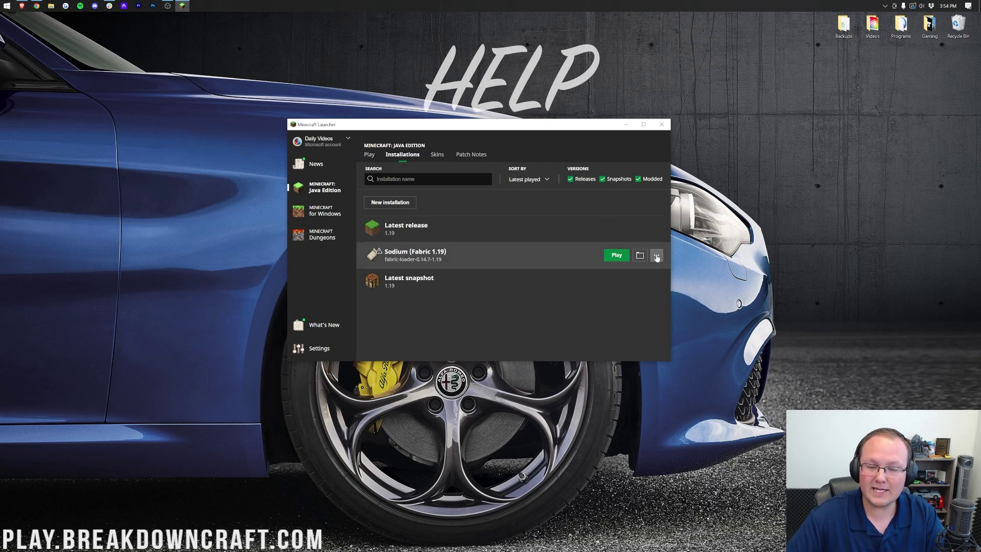
click(657, 257)
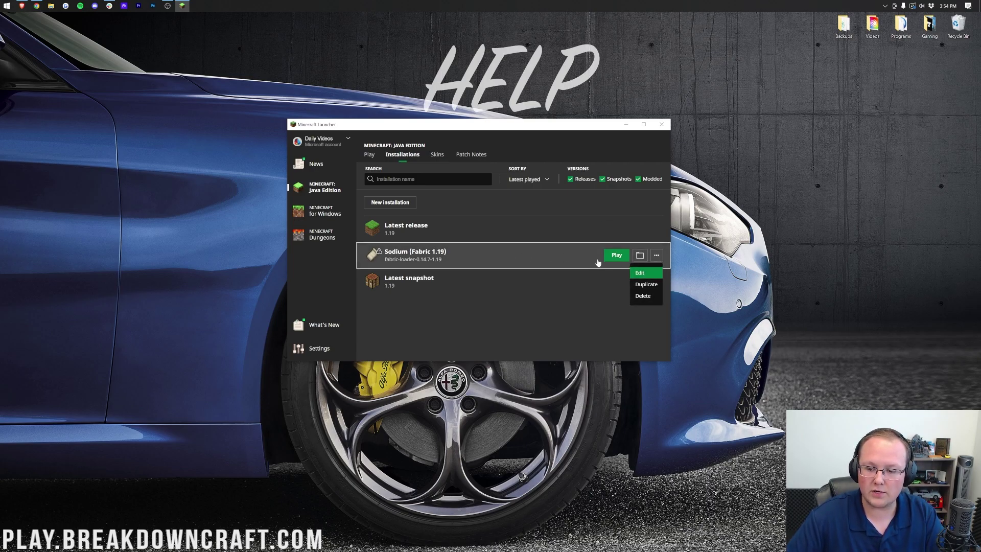
click(636, 273)
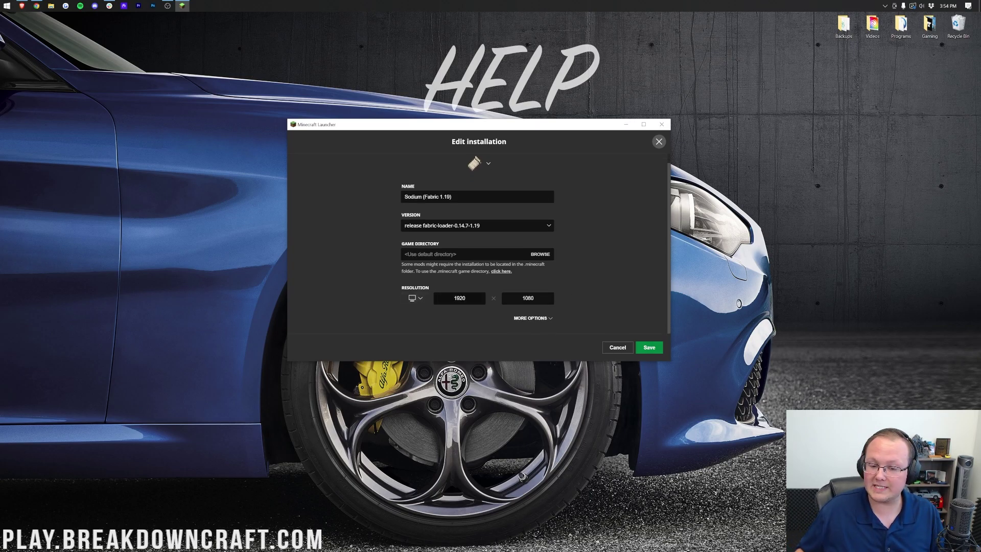
- Try the 800x600 and 2560x1440 resolution presets for the Sodium installation
click(418, 303)
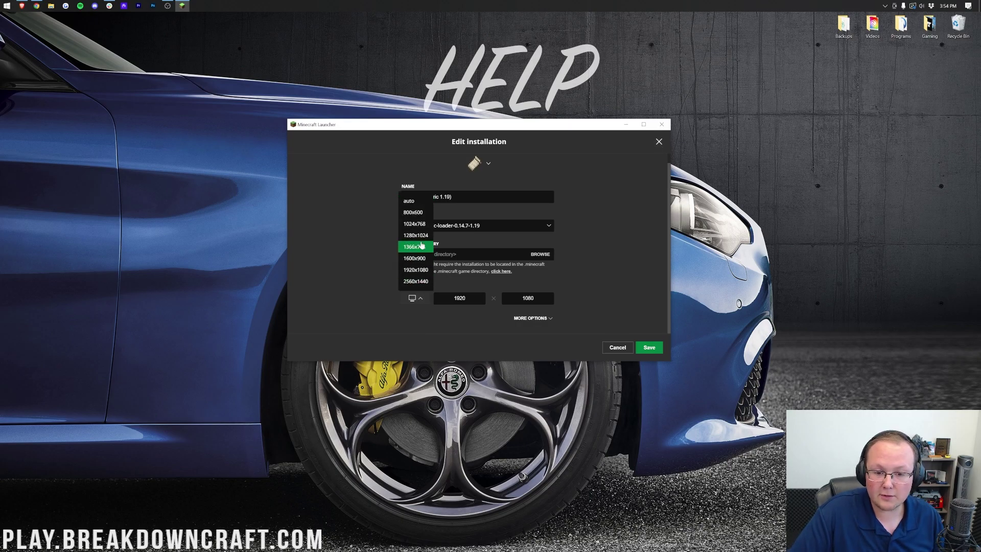
click(414, 218)
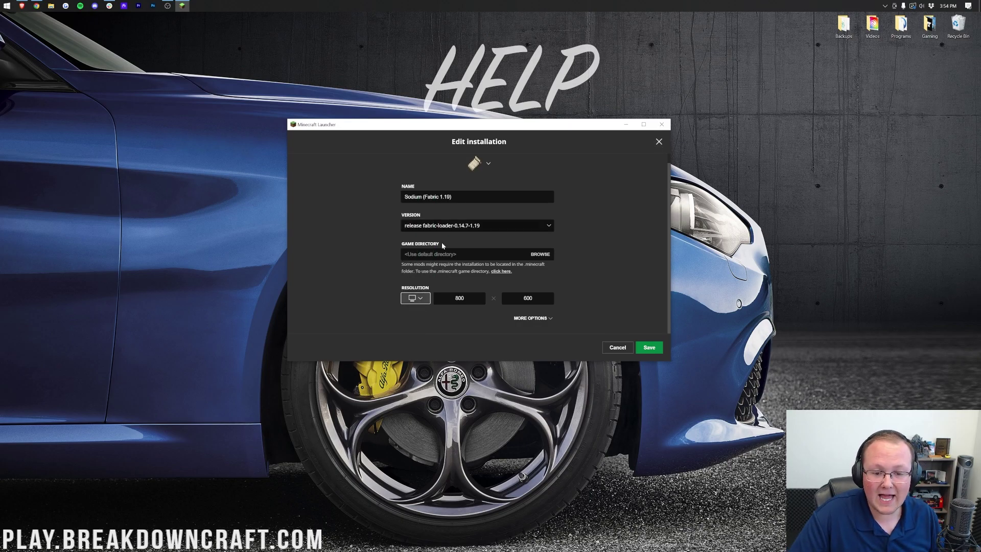
click(418, 296)
click(416, 281)
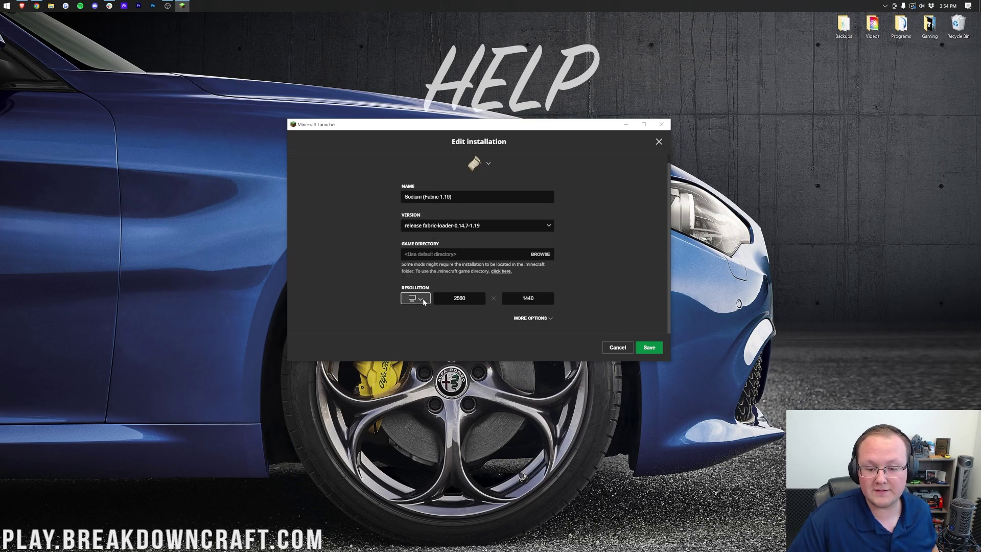
- Set the Sodium installation's resolution to the 1920x1080 preset
click(424, 302)
click(417, 272)
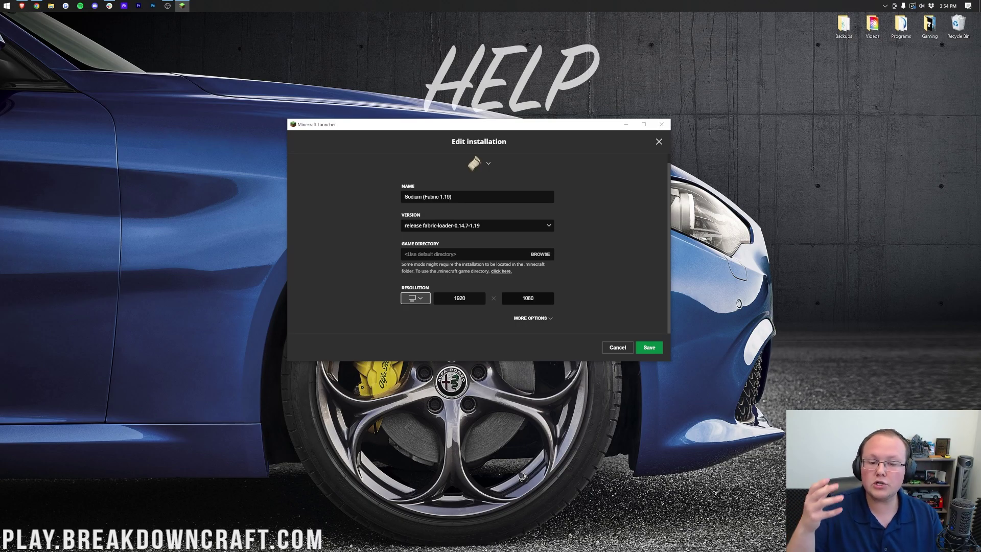
click(416, 300)
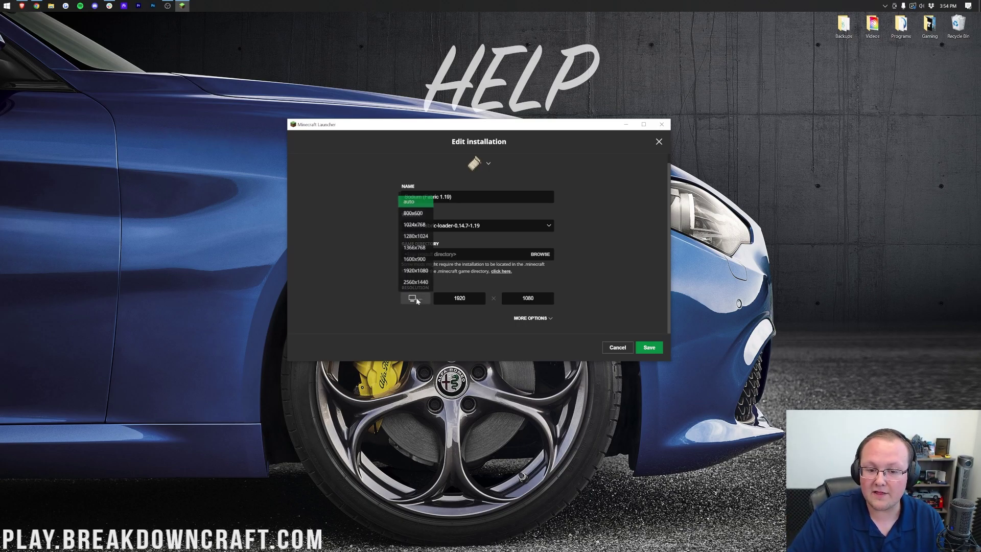
click(424, 326)
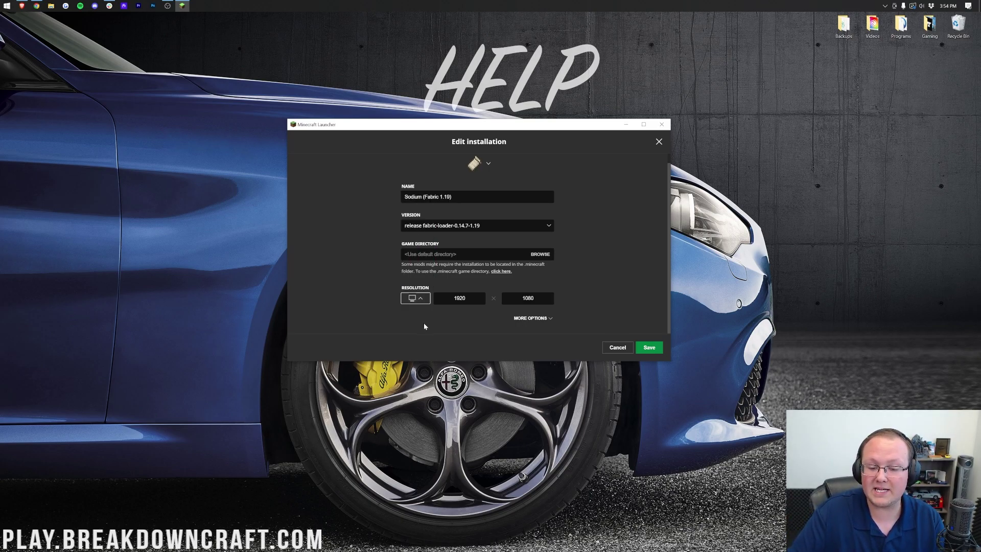
- Reveal the installation's additional options and set the maximum memory in the JVM arguments to 4 GB (-Xmx4G)
click(552, 319)
scroll(568, 292, down, 1)
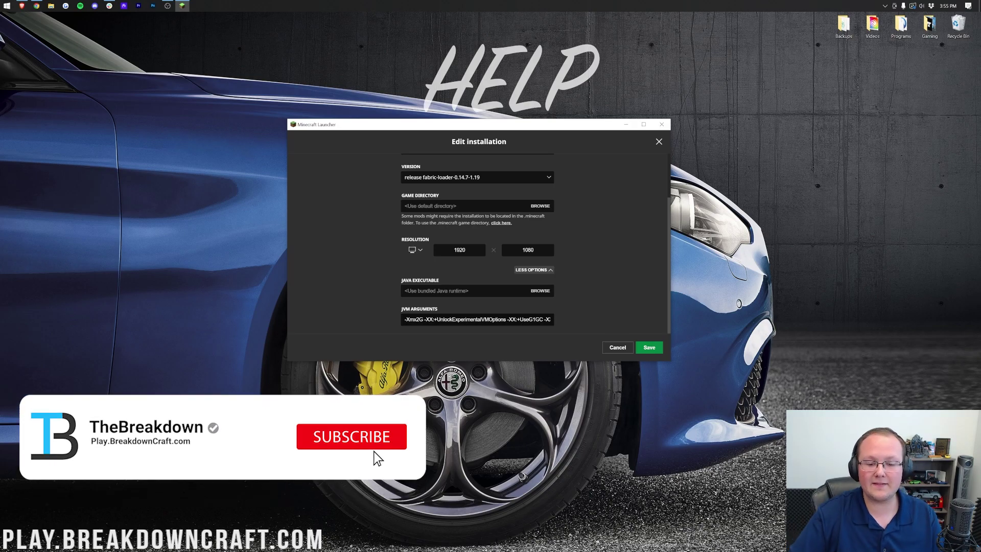
click(458, 327)
key(BackSpace)
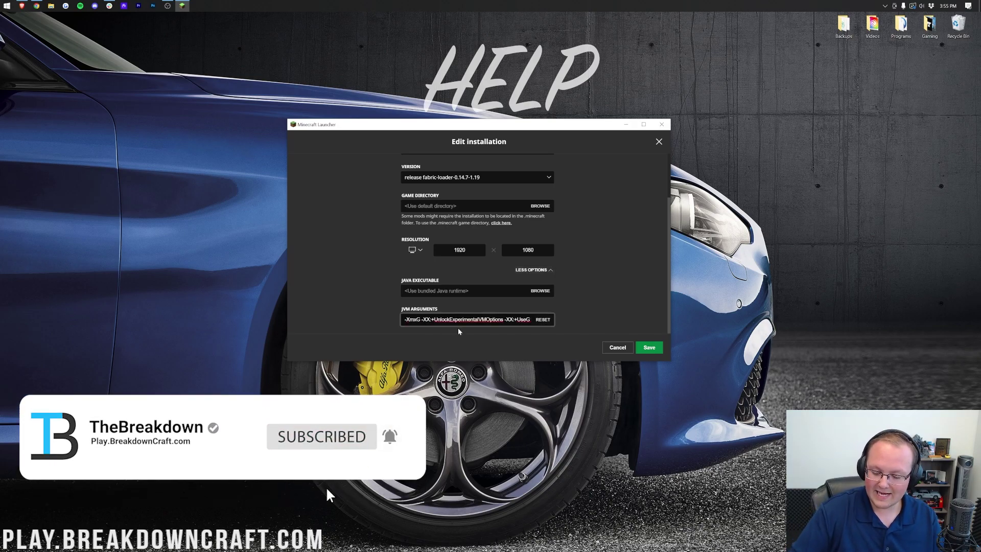
text(4)
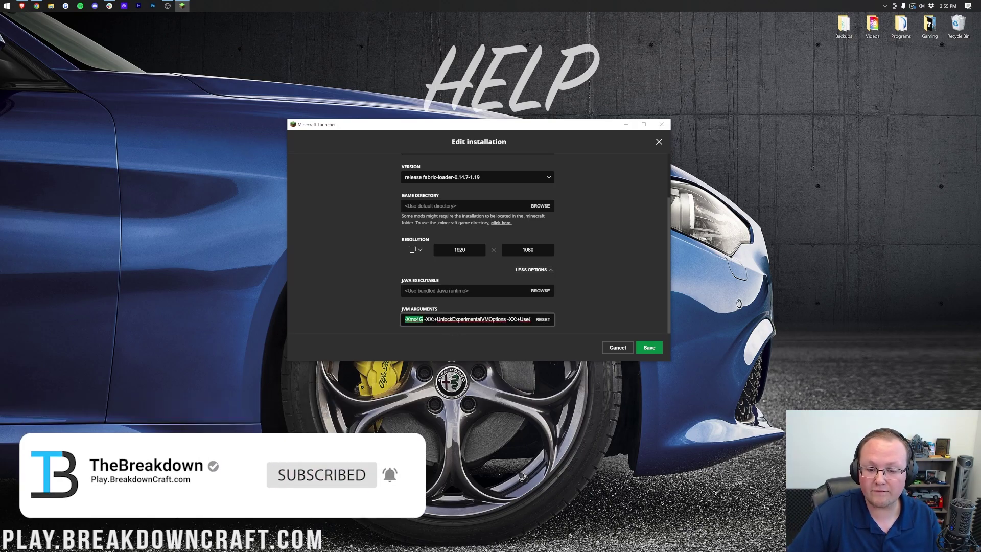
click(423, 337)
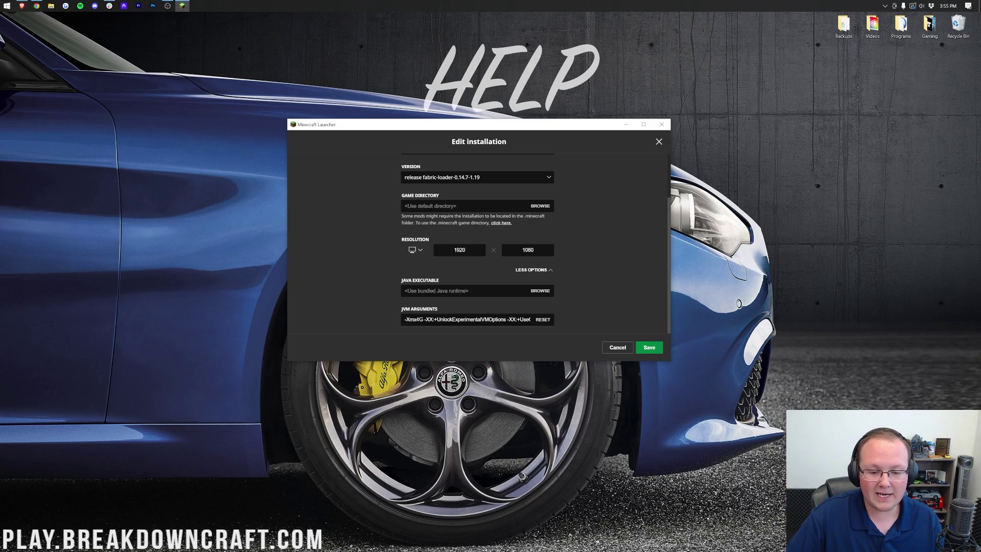
- Save the Sodium installation with its 4 GB memory argument and launch the game from that installation
double_click(415, 319)
click(417, 320)
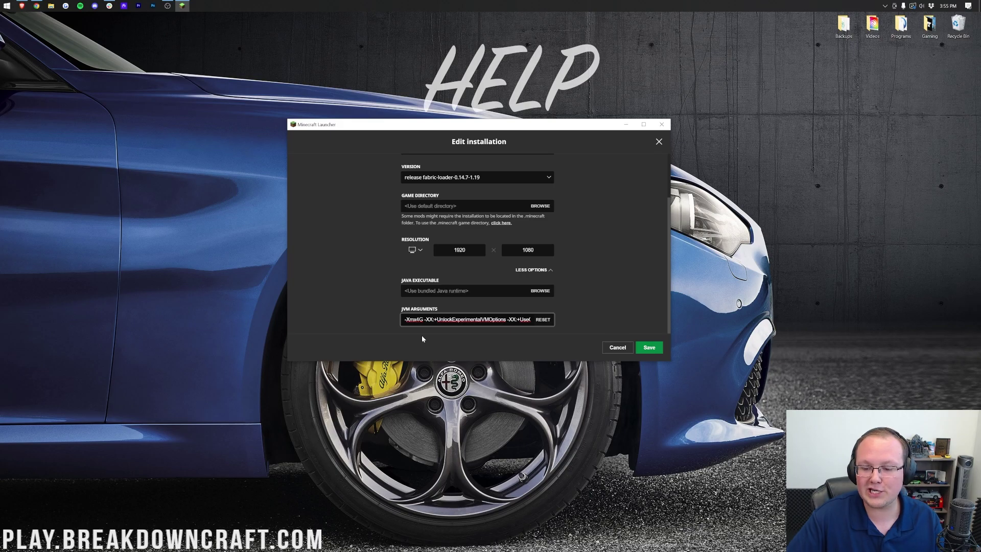
click(649, 348)
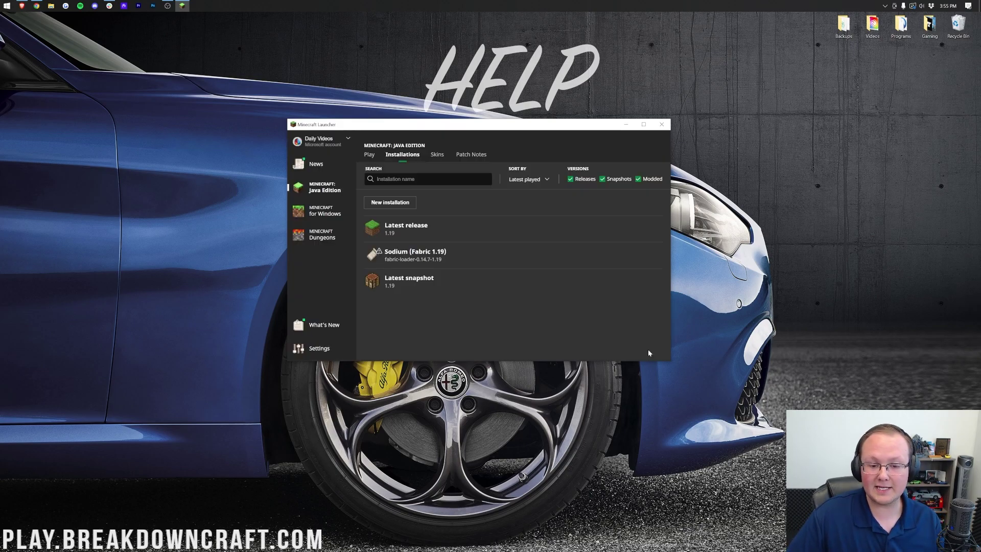
click(616, 255)
click(563, 287)
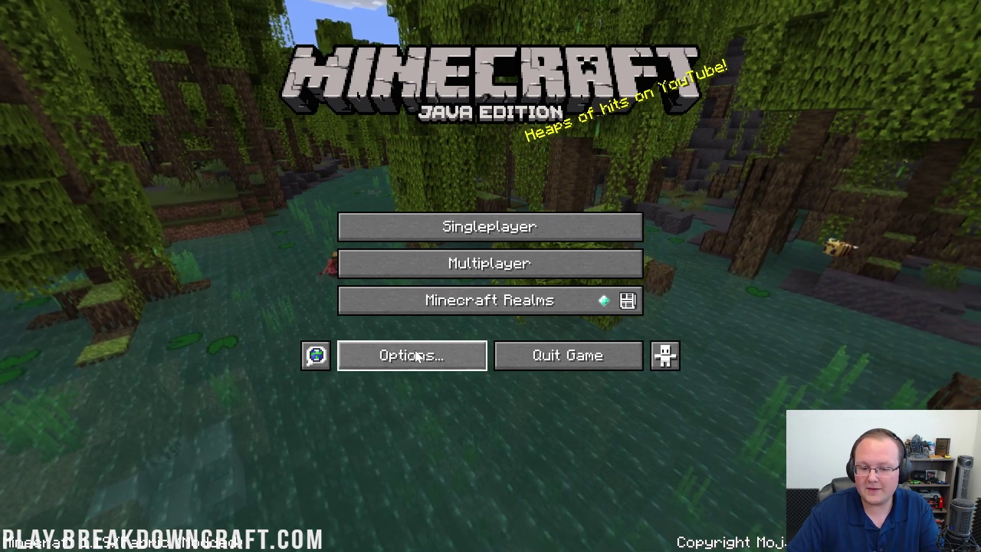
click(433, 354)
click(334, 209)
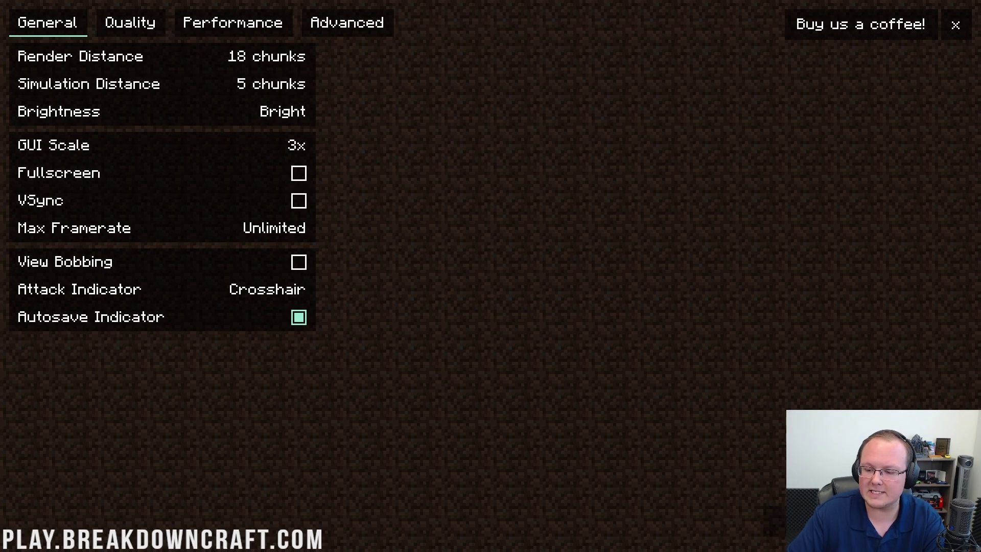
key(Escape)
click(592, 356)
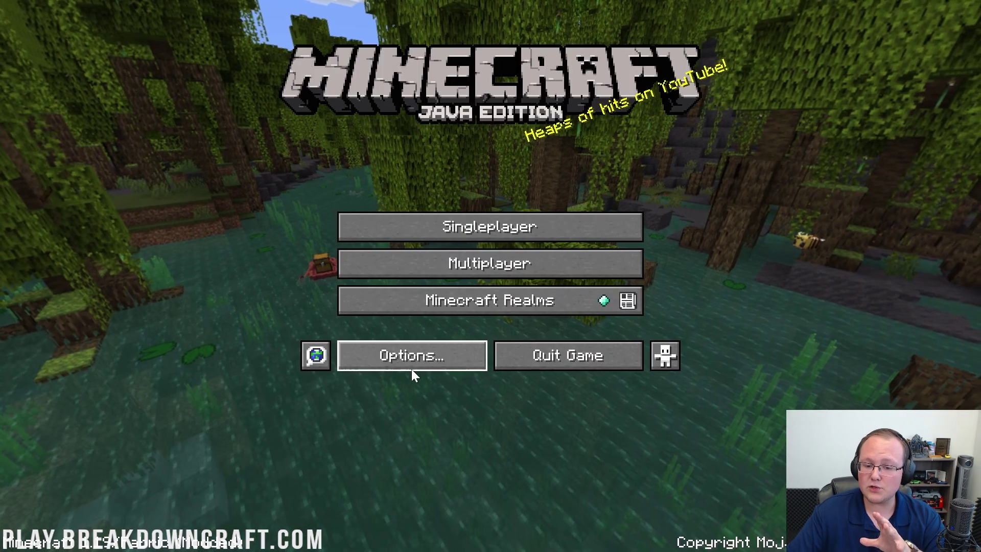
- Check which resource packs are selected in the game options
click(412, 369)
click(382, 292)
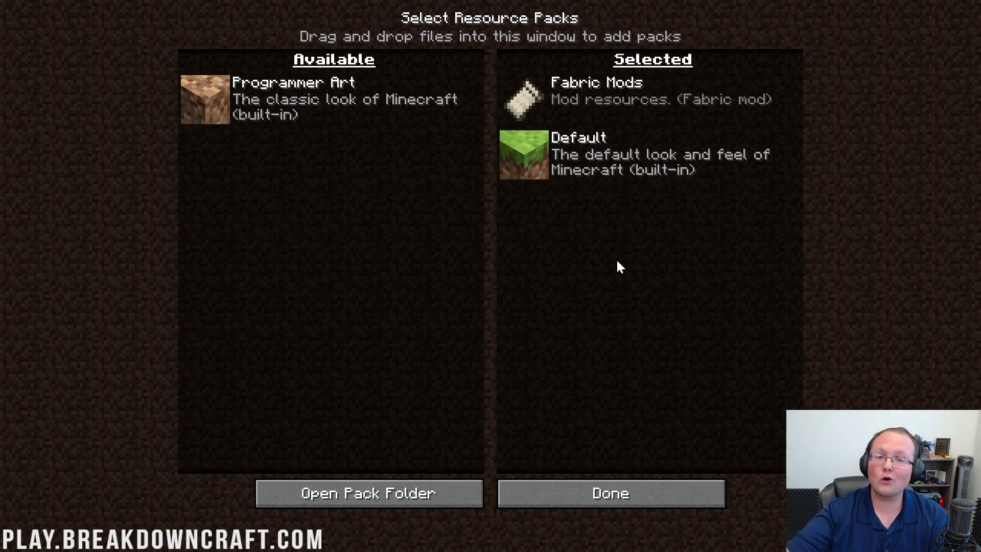
mouse_move(629, 115)
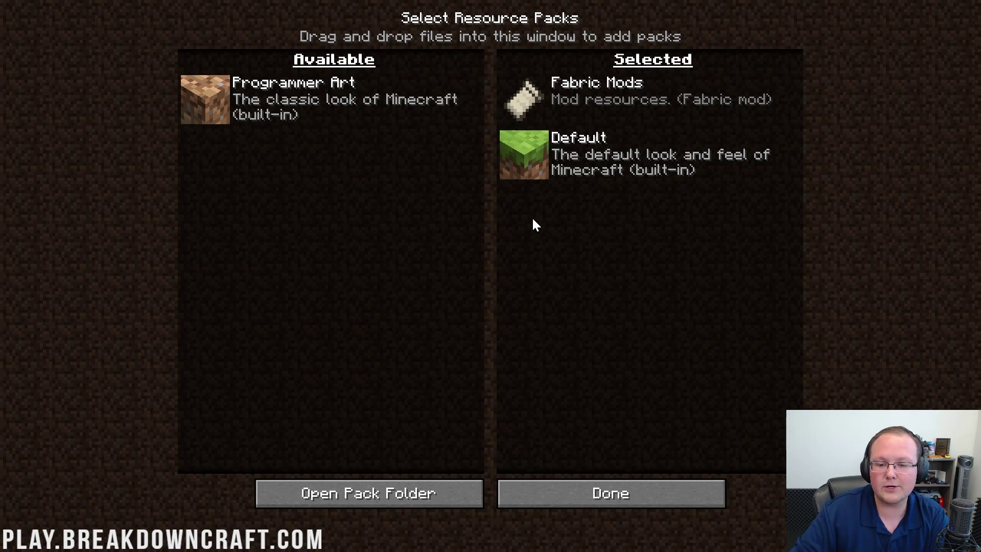
click(601, 498)
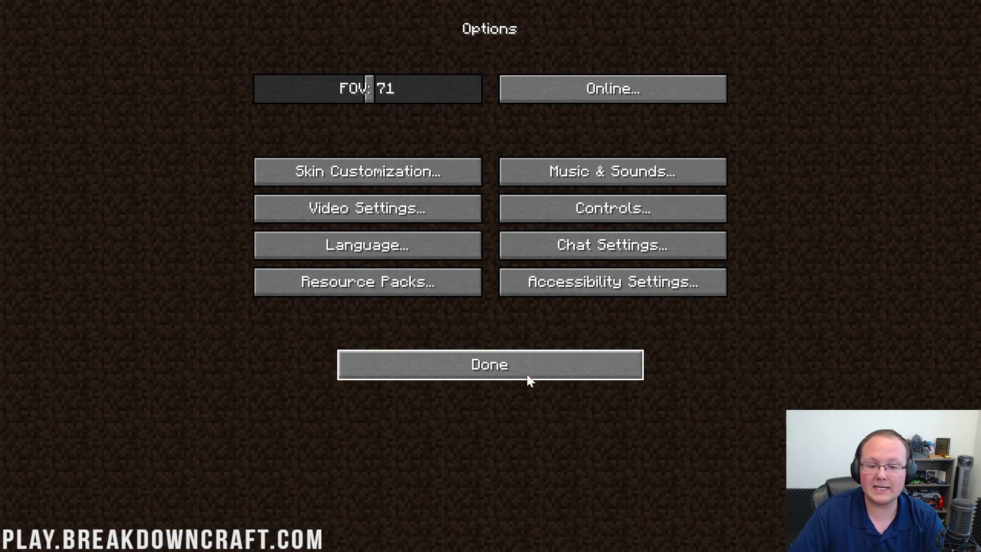
- Open the game's video settings and reduce the render distance to 2 chunks
click(381, 219)
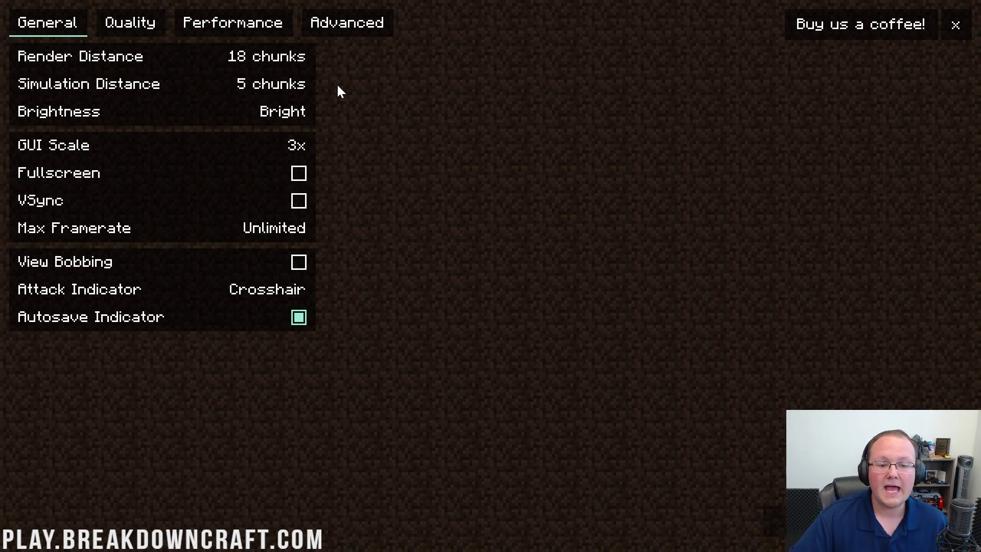
mouse_move(306, 60)
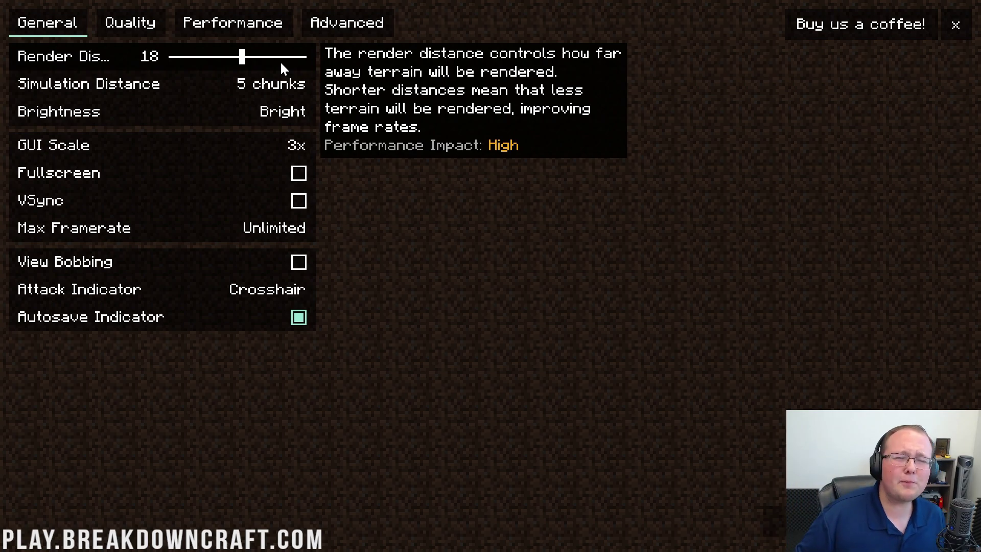
drag(253, 57, 181, 56)
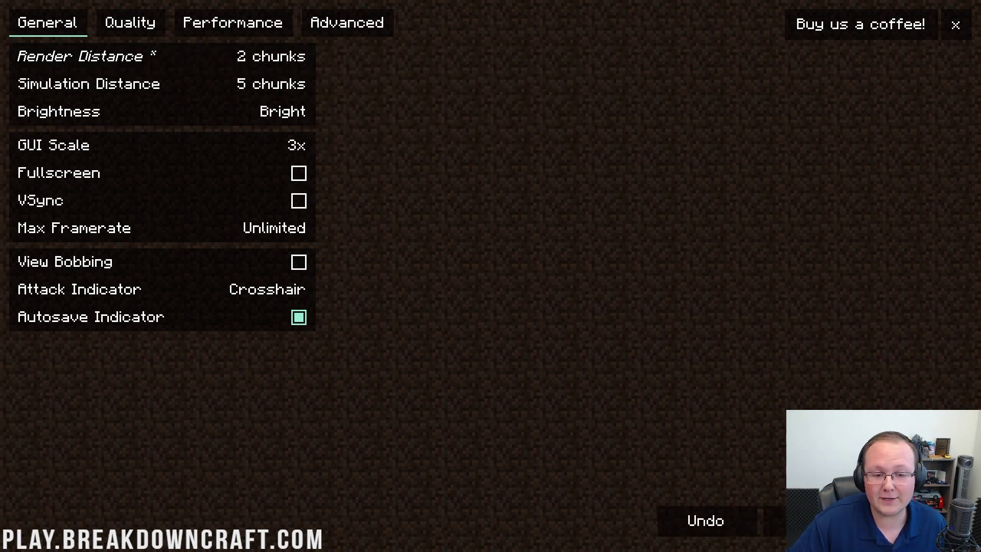
mouse_move(78, 131)
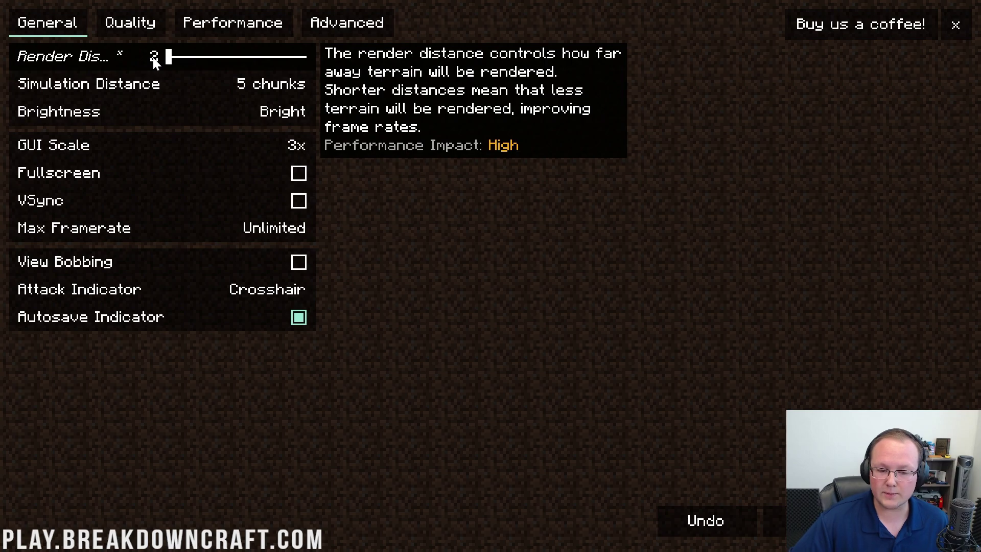
mouse_move(173, 83)
mouse_move(166, 108)
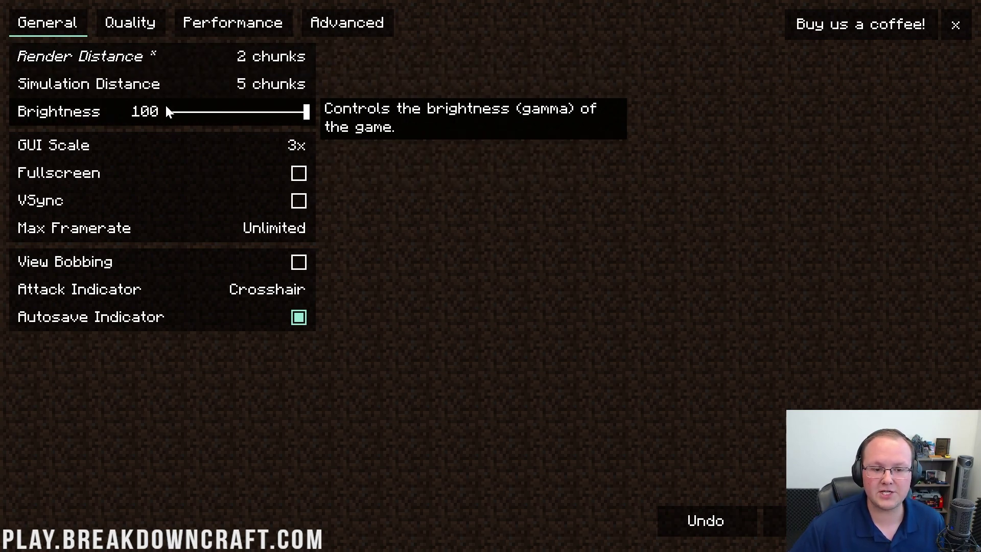
- Try the minimum GUI Scale and return it to 3x, and switch VSync on and off again
mouse_move(175, 141)
click(175, 147)
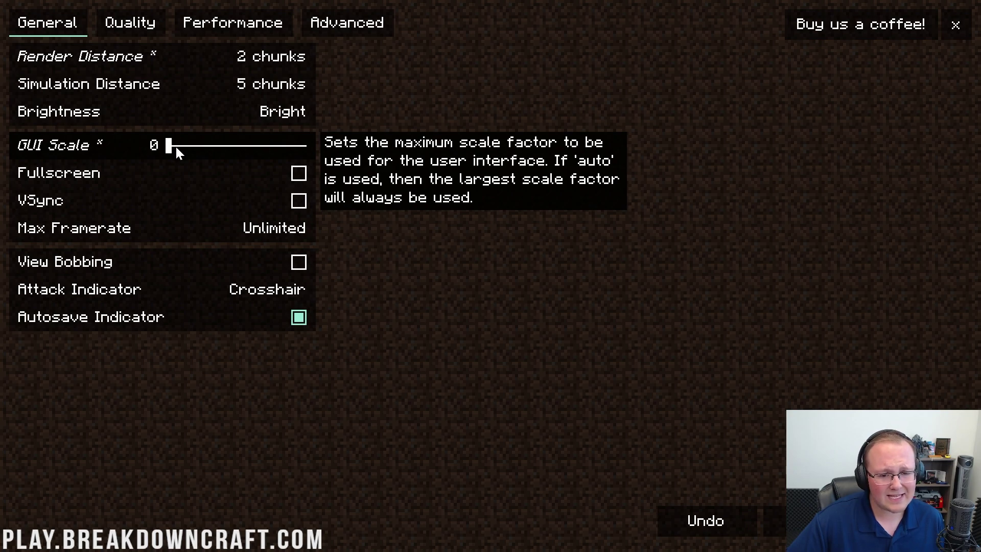
click(260, 140)
click(183, 146)
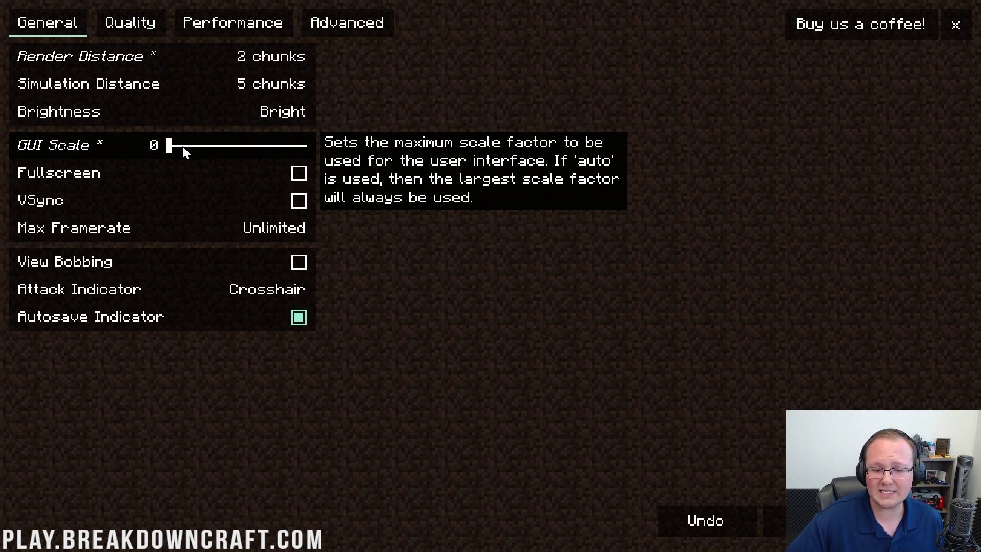
drag(182, 146, 270, 146)
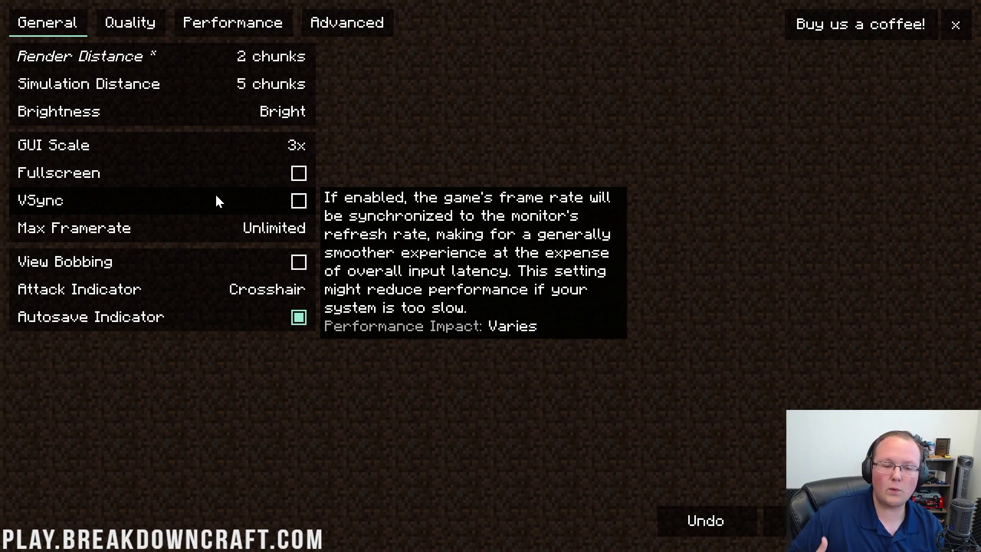
click(217, 200)
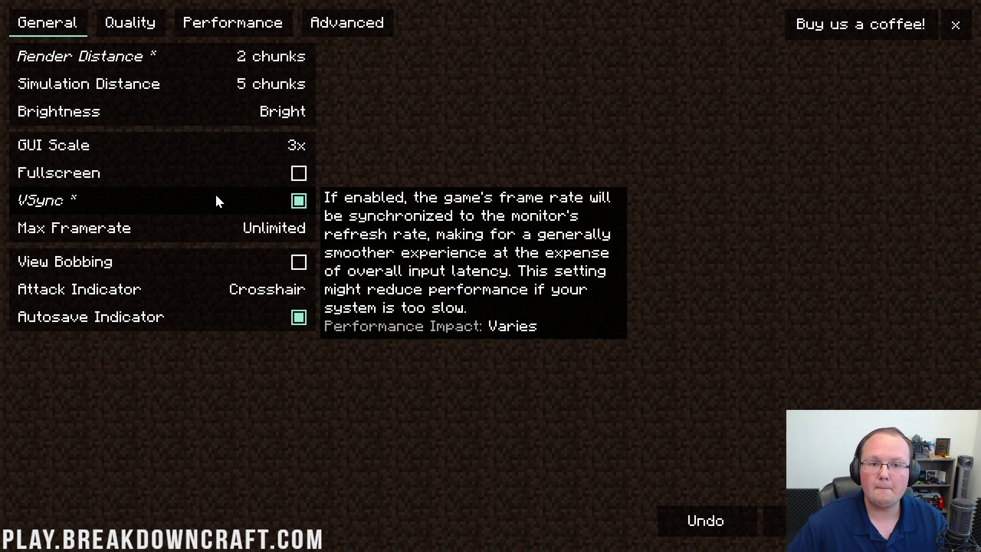
click(216, 200)
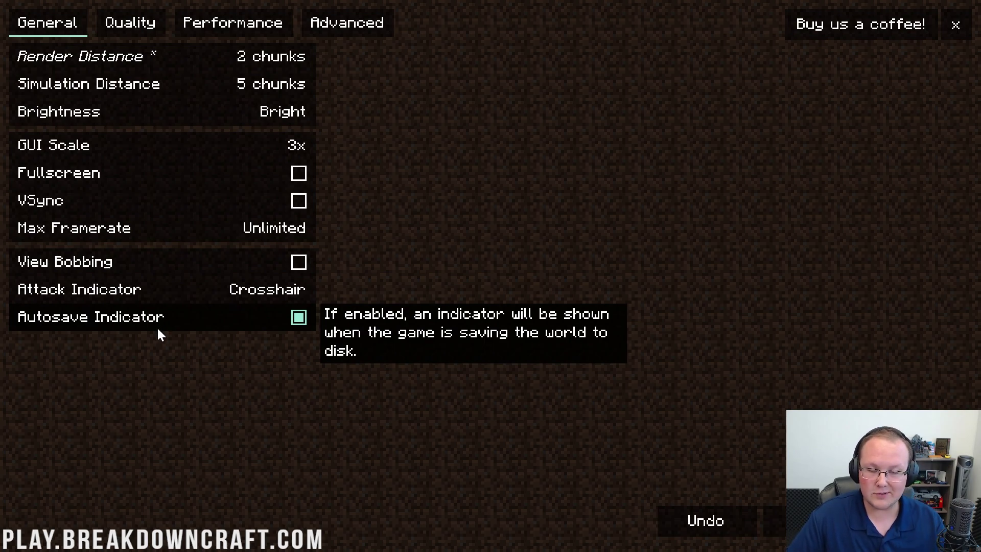
- Set the Graphics quality to Fast and turn Clouds OFF
click(130, 20)
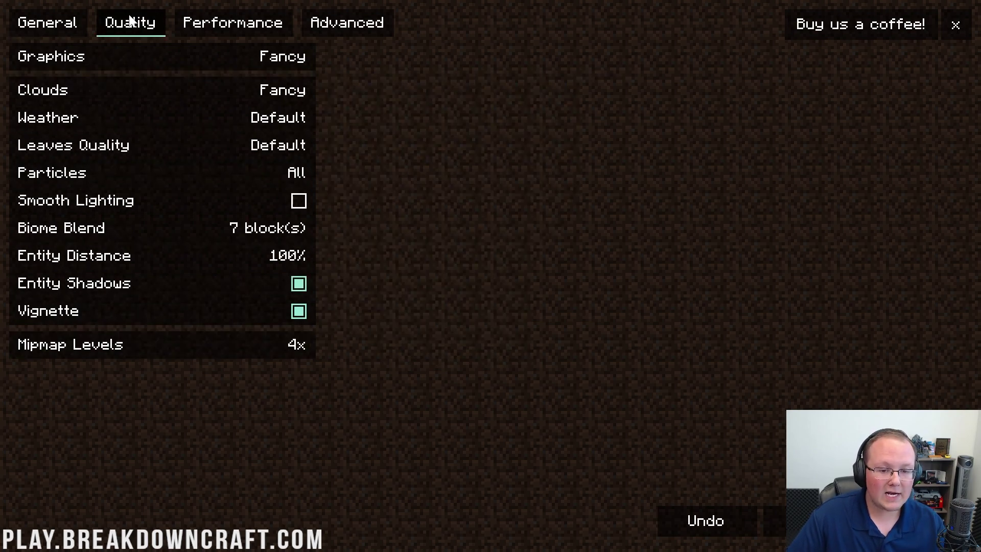
click(200, 63)
click(200, 63)
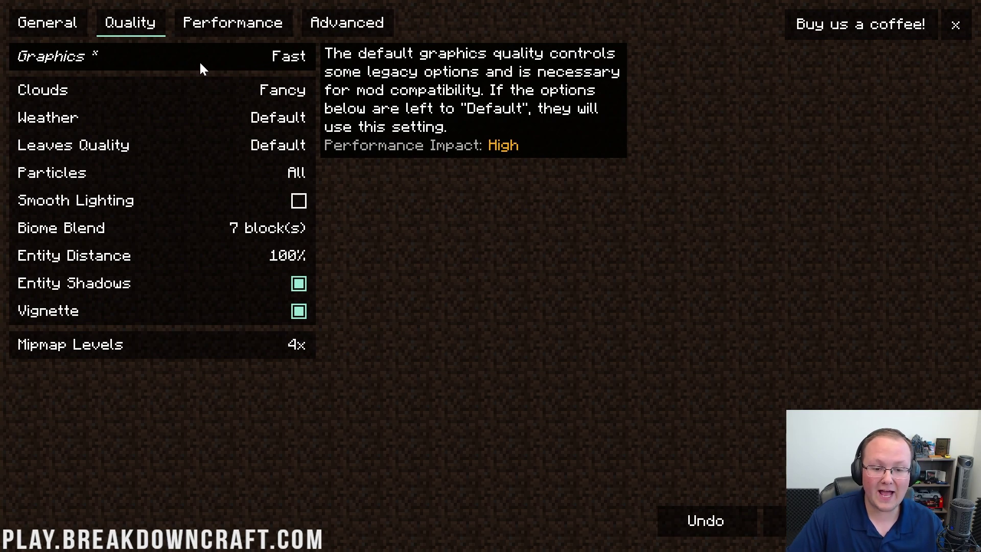
click(193, 90)
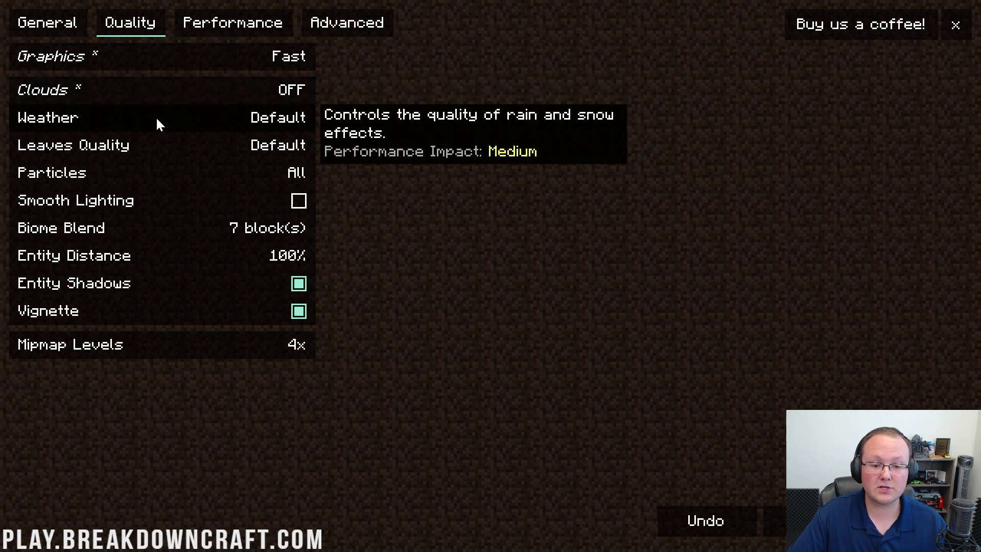
- Set both the Weather quality and the Leaves Quality to Fast
click(155, 126)
click(155, 126)
click(156, 126)
click(157, 127)
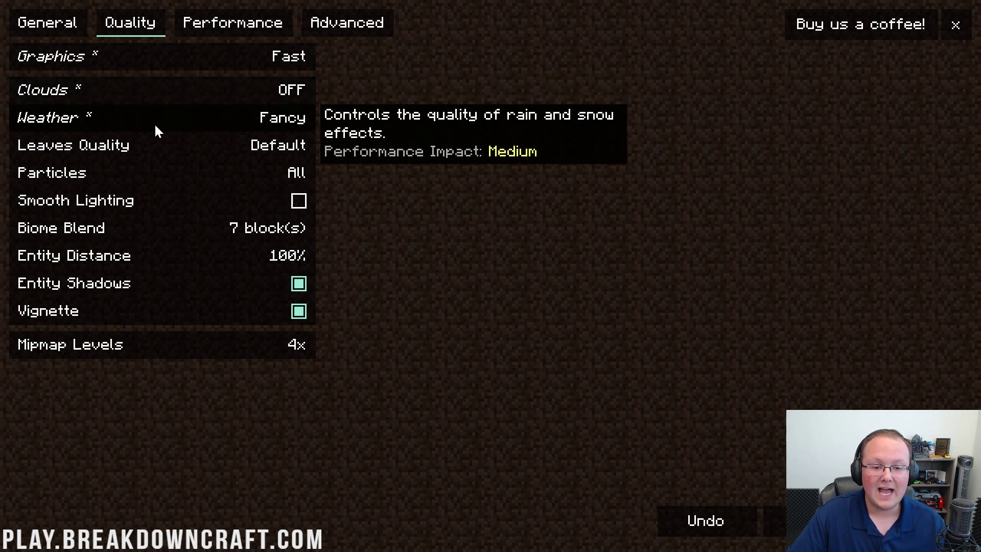
click(156, 128)
click(156, 128)
click(155, 126)
click(156, 126)
click(148, 137)
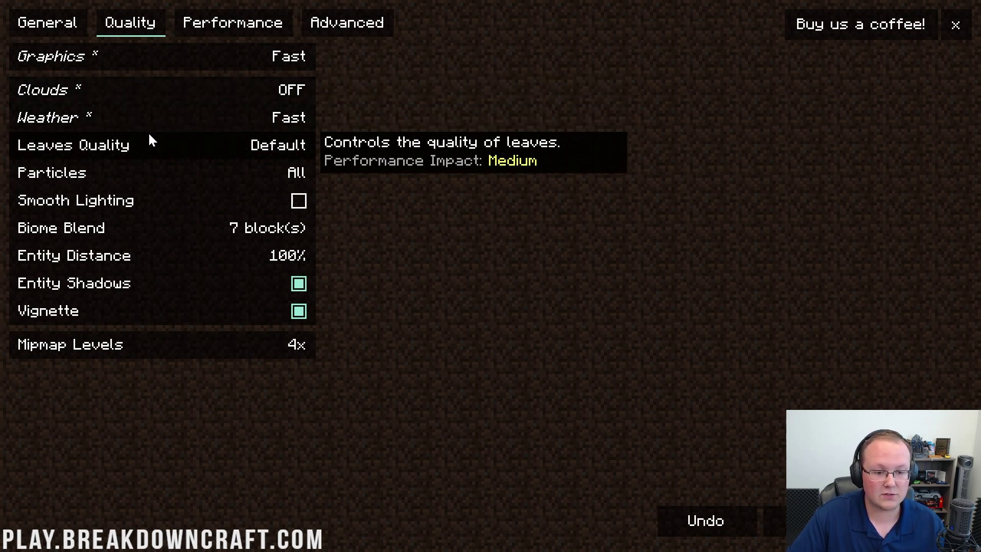
click(148, 137)
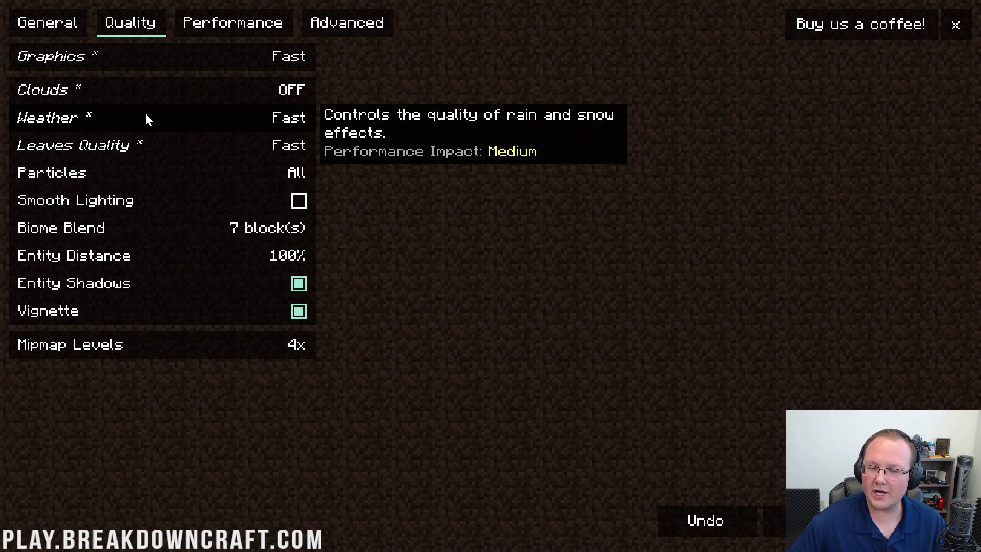
- Cycle through the particle amounts and set Particles to Minimal
click(182, 180)
click(183, 179)
click(184, 188)
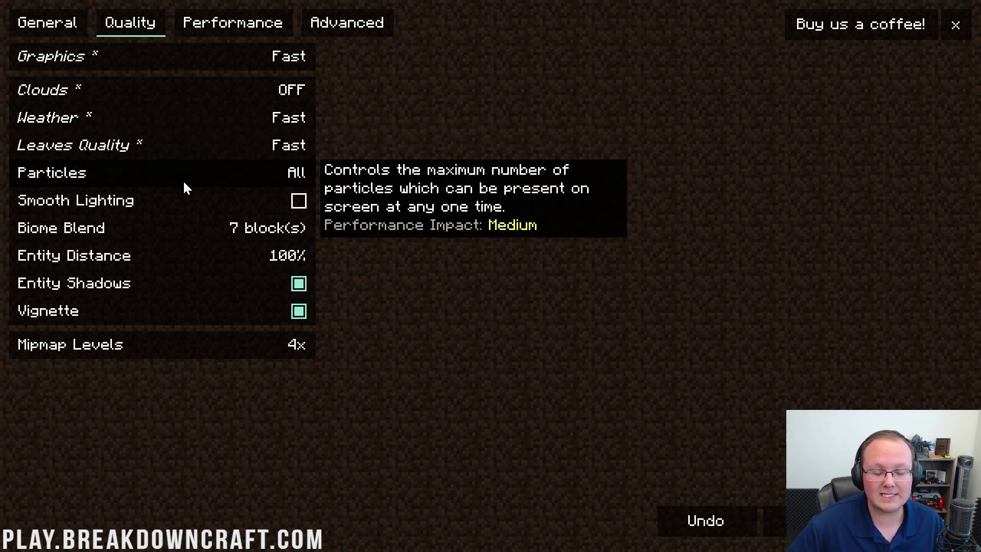
click(185, 187)
click(185, 187)
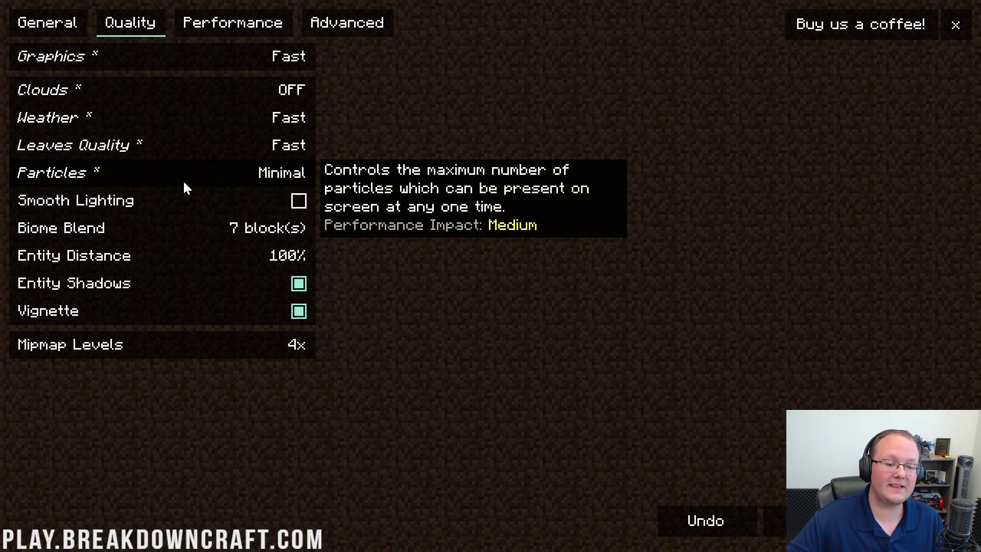
- Set Biome Blend to None and reduce Entity Distance to 50%
mouse_move(191, 221)
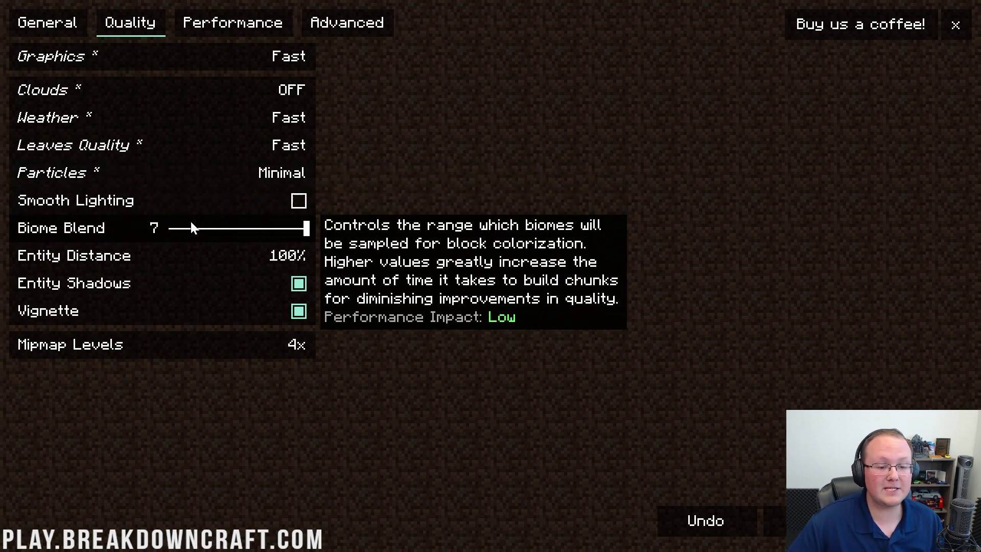
drag(188, 229, 84, 233)
mouse_move(93, 249)
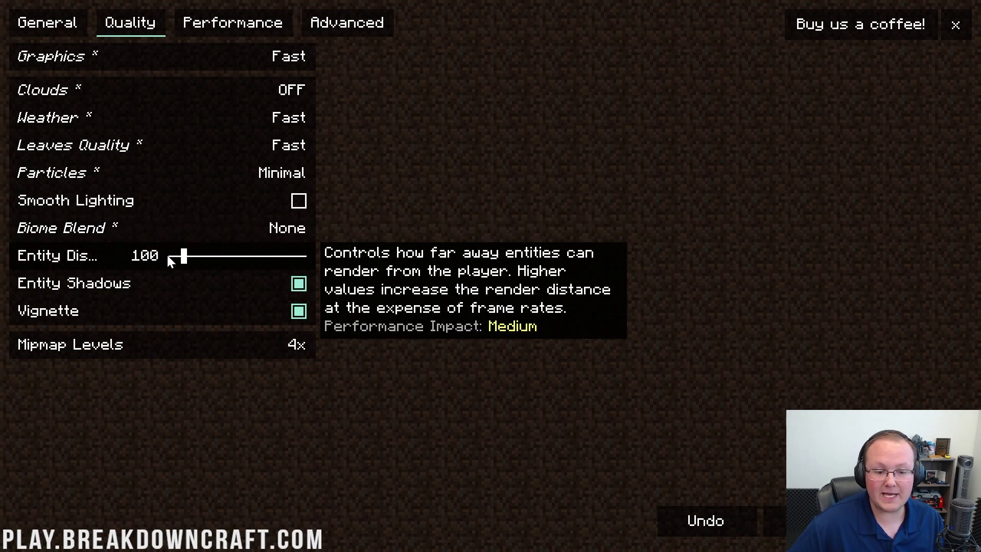
drag(182, 259, 143, 260)
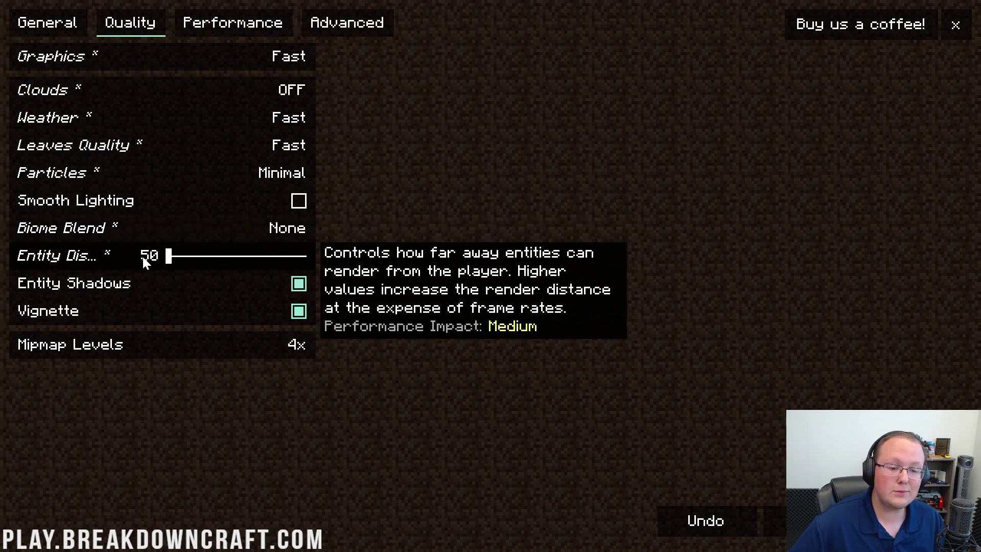
- Turn off Entity Shadows and Vignette, and set Mipmap Levels to 0x
click(141, 276)
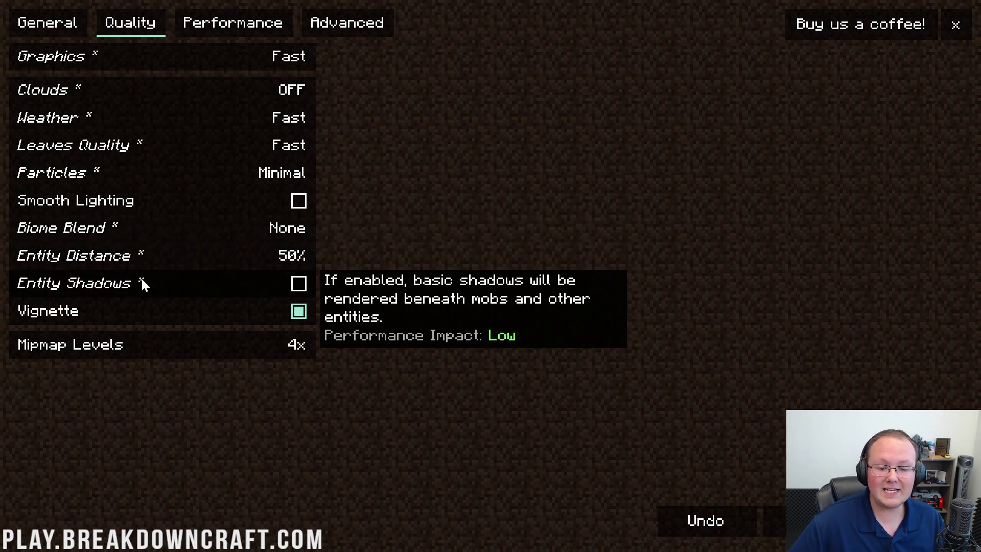
click(131, 309)
mouse_move(131, 356)
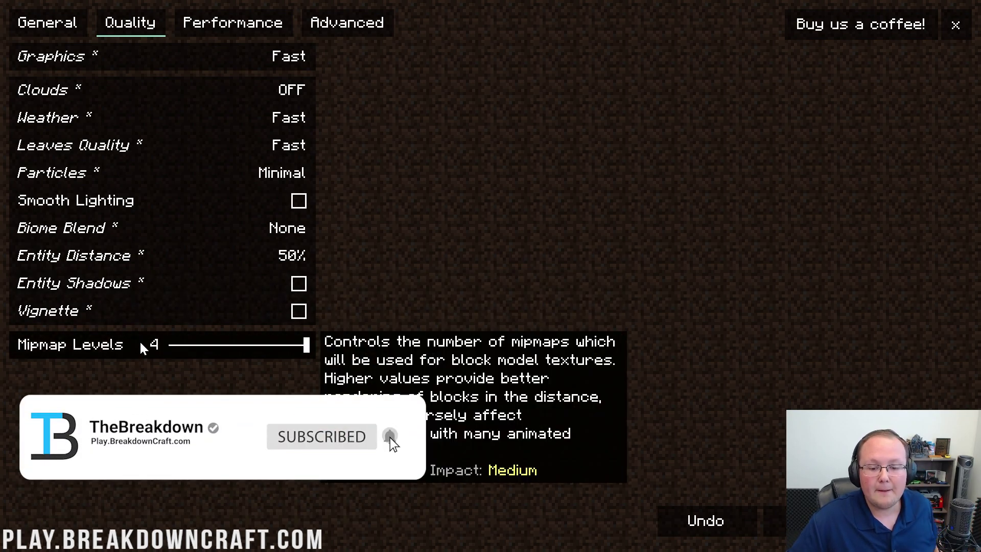
click(171, 345)
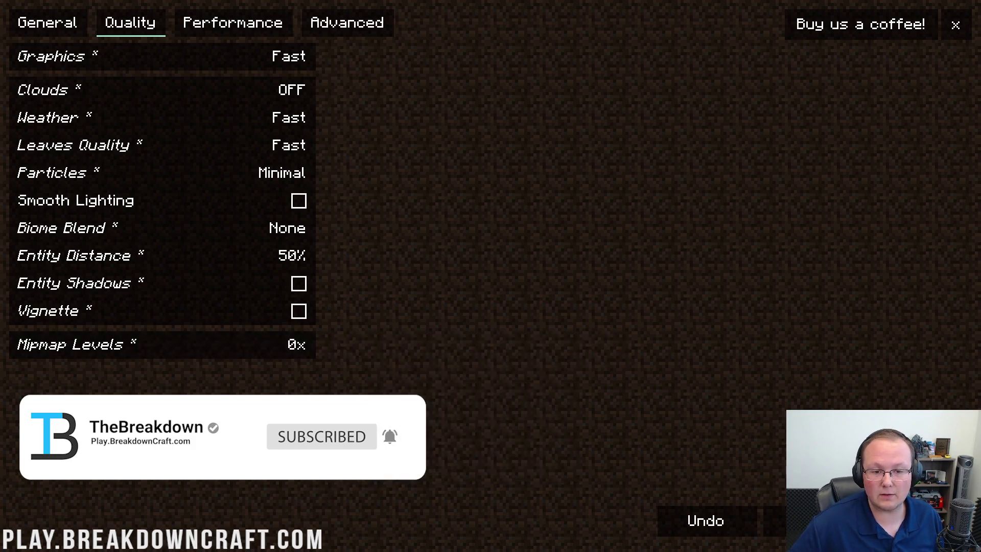
- Keep Chunk Update Threads at Default and enable Always Defer Chunk Updates in the performance settings
click(241, 23)
mouse_move(227, 48)
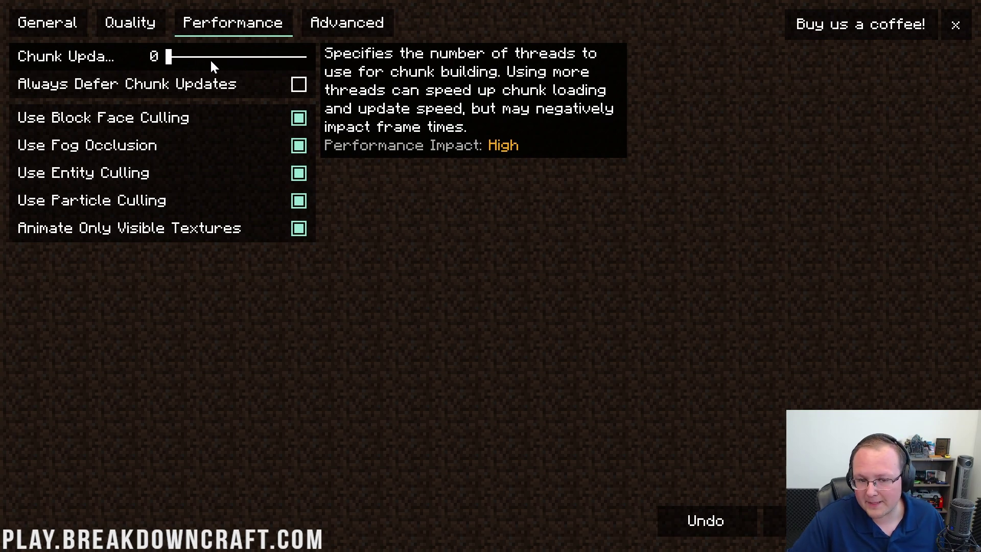
drag(211, 58, 168, 58)
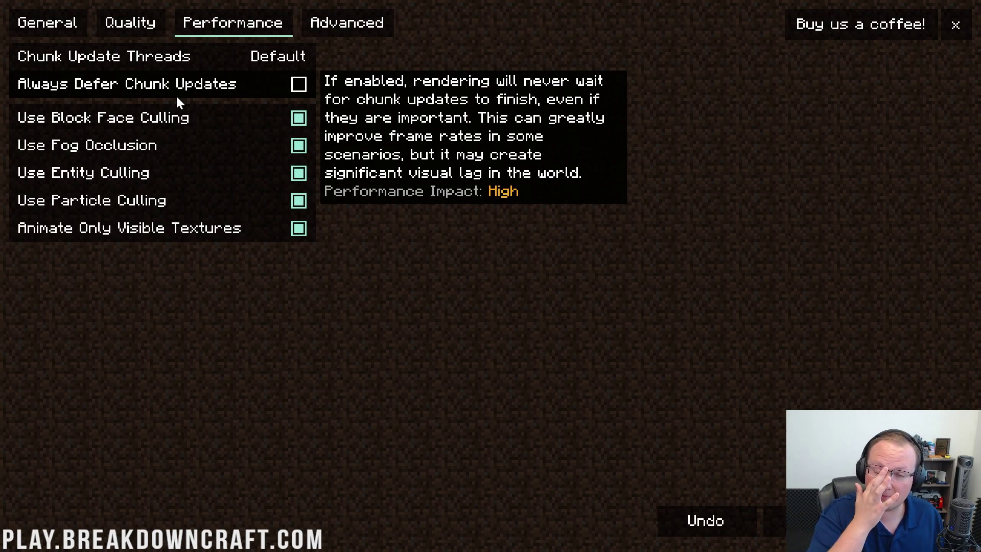
click(178, 102)
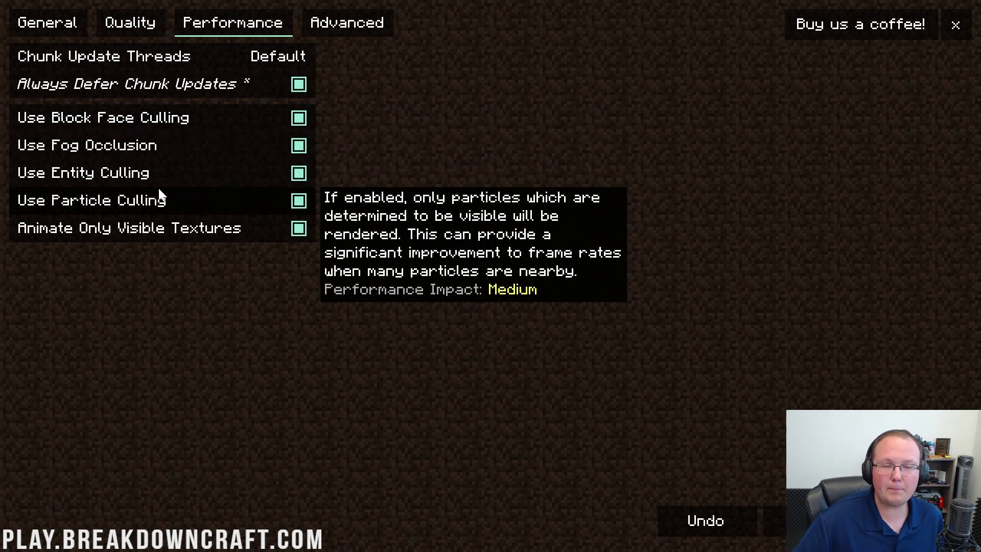
- Review the performance options, turning Use Block Face Culling off and back on
mouse_move(155, 231)
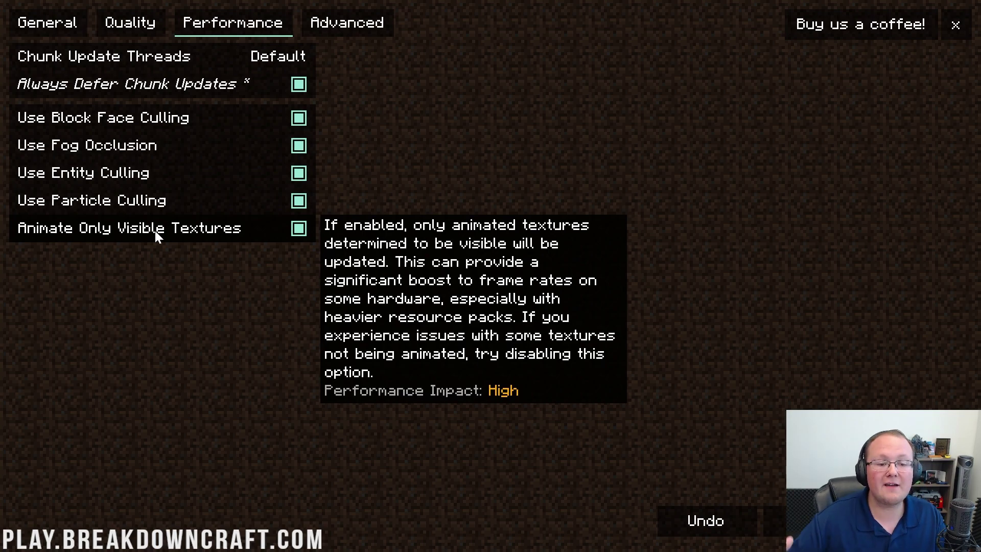
mouse_move(159, 110)
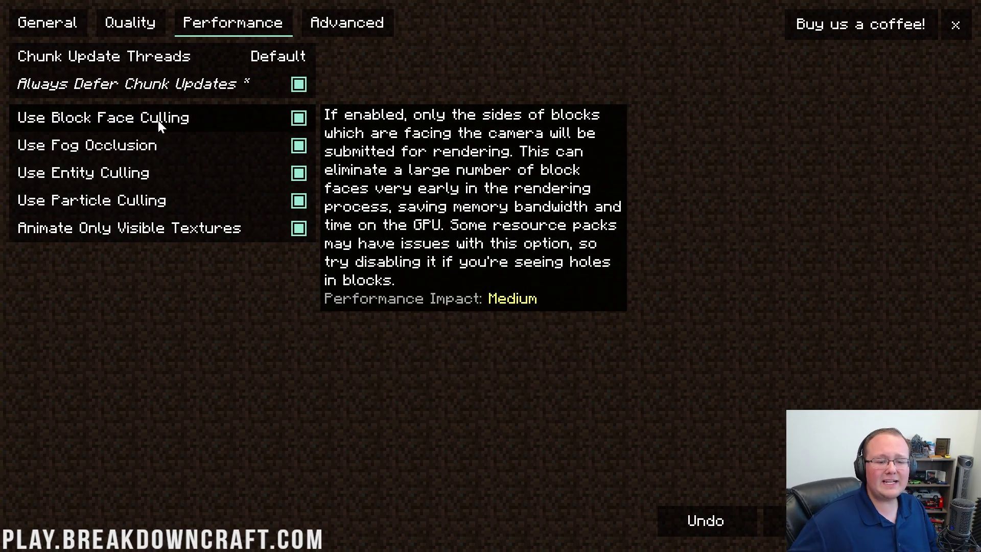
click(158, 121)
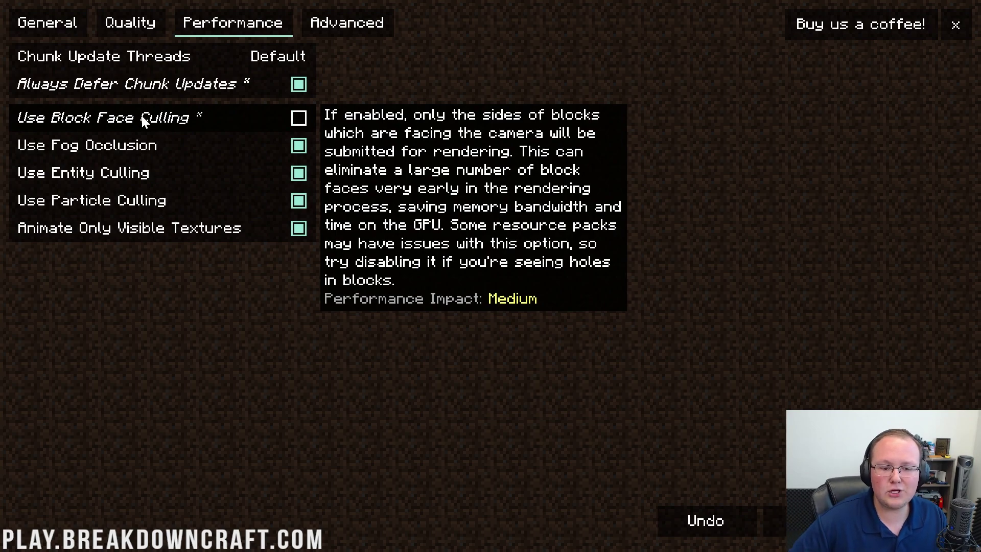
click(141, 114)
- In the advanced settings, switch Chunk Memory Allocator to Swap and back to Async, and review the CPU Render-Ahead Limit and Allow Direct Memory Access options
click(329, 26)
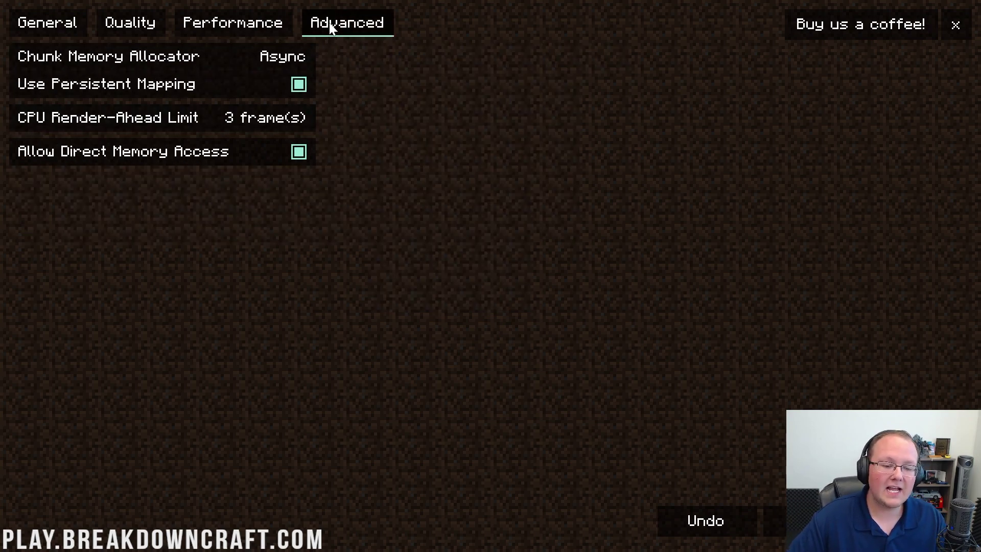
mouse_move(214, 60)
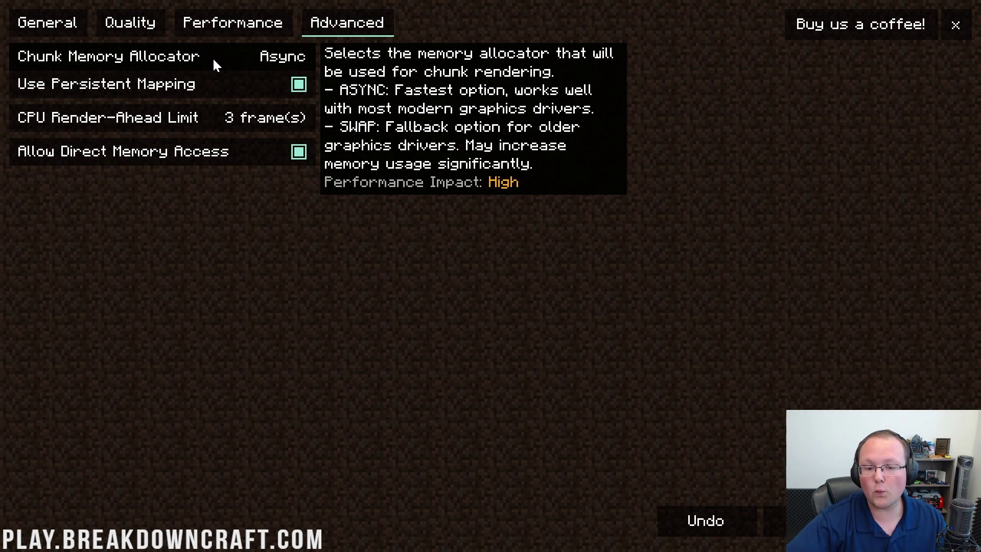
click(213, 62)
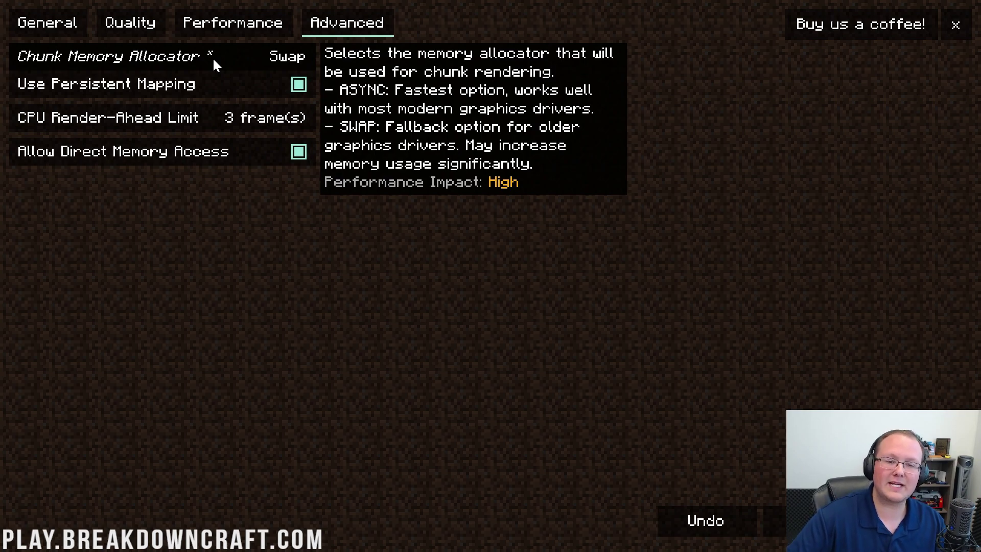
click(214, 61)
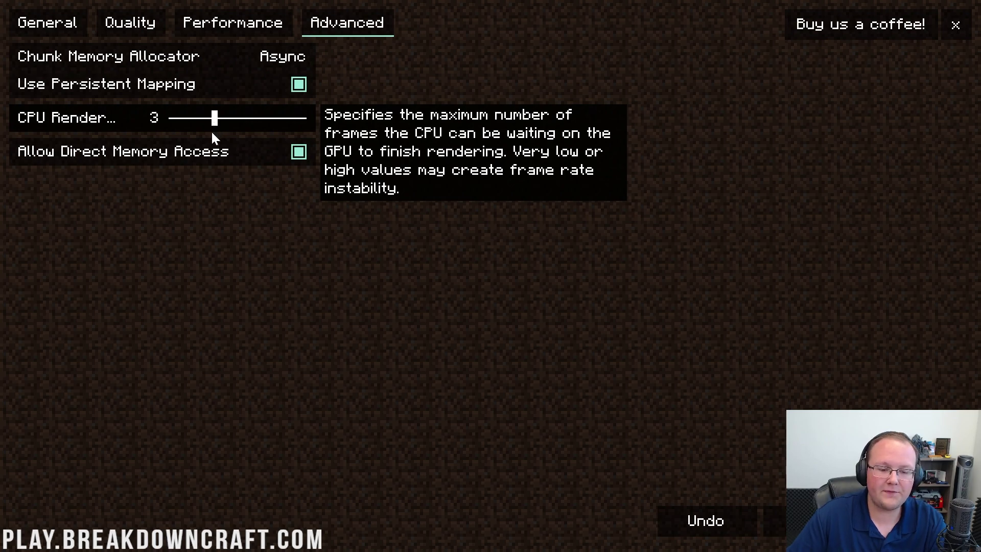
mouse_move(207, 154)
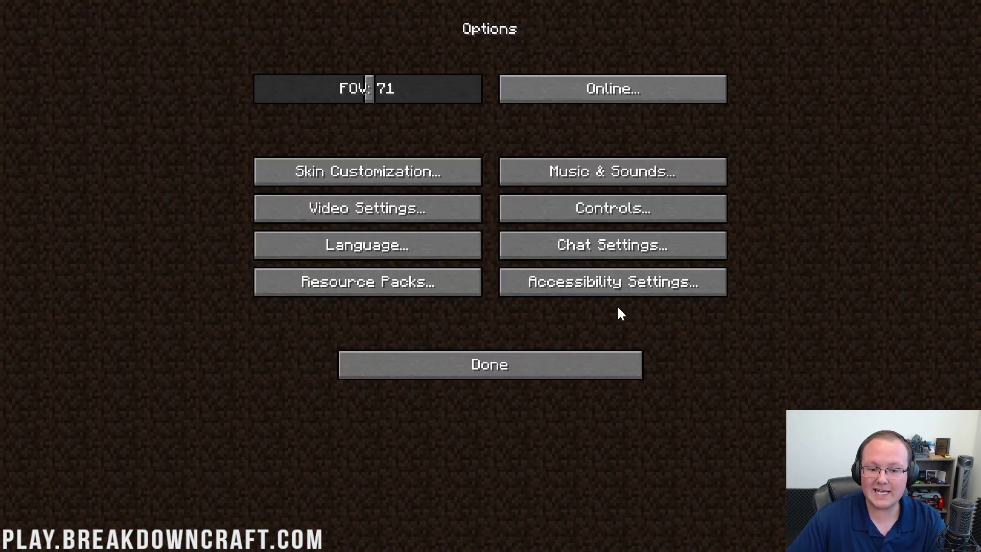
- Leave the options and load the singleplayer world named 1.19
click(562, 360)
click(460, 225)
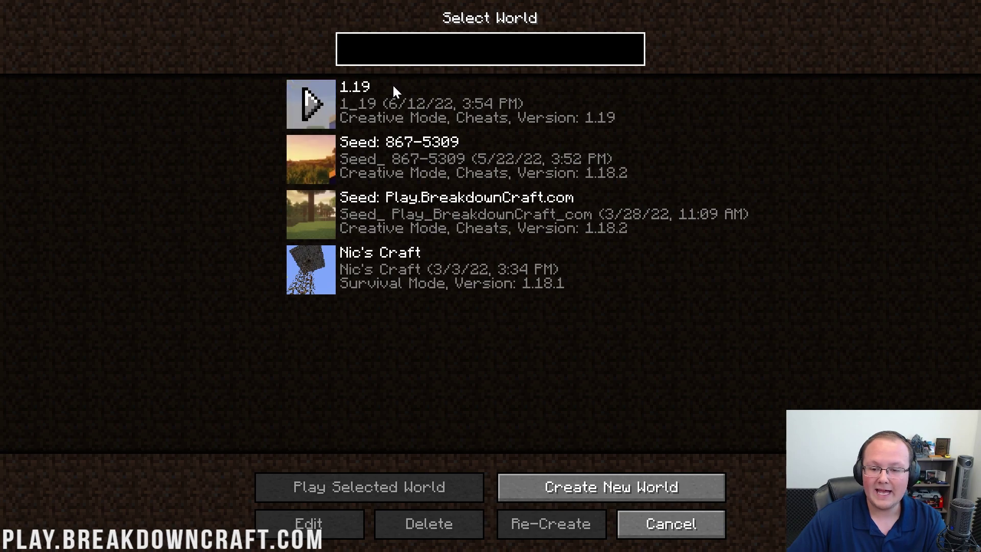
double_click(394, 90)
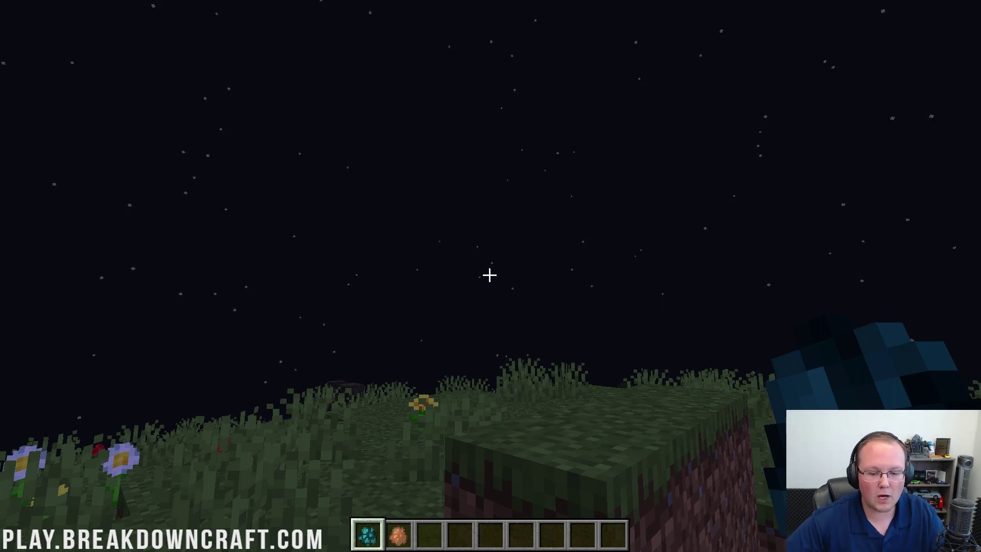
- Show the debug overlay and walk across the beach to check the frame rate with the lowered settings
mouse_move(490, 275)
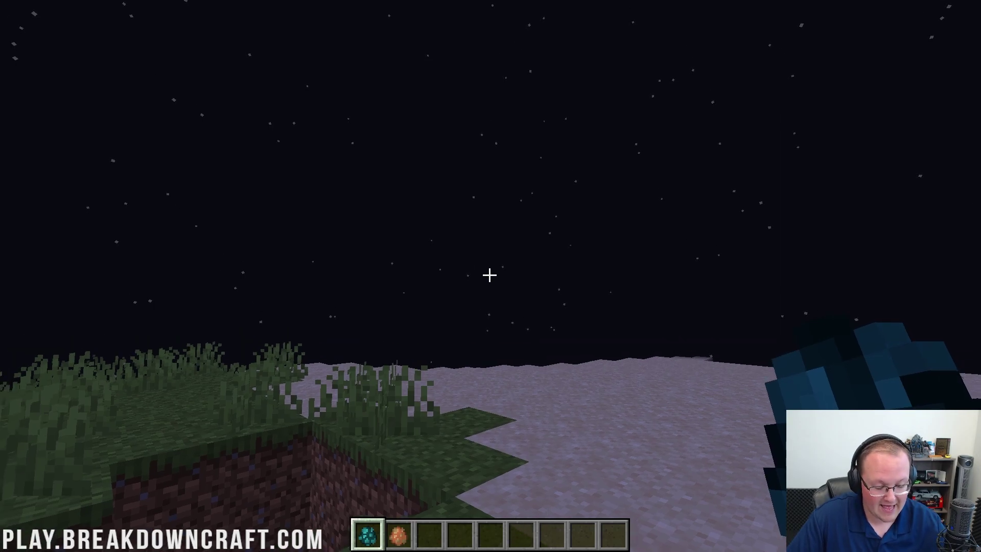
key(F3)
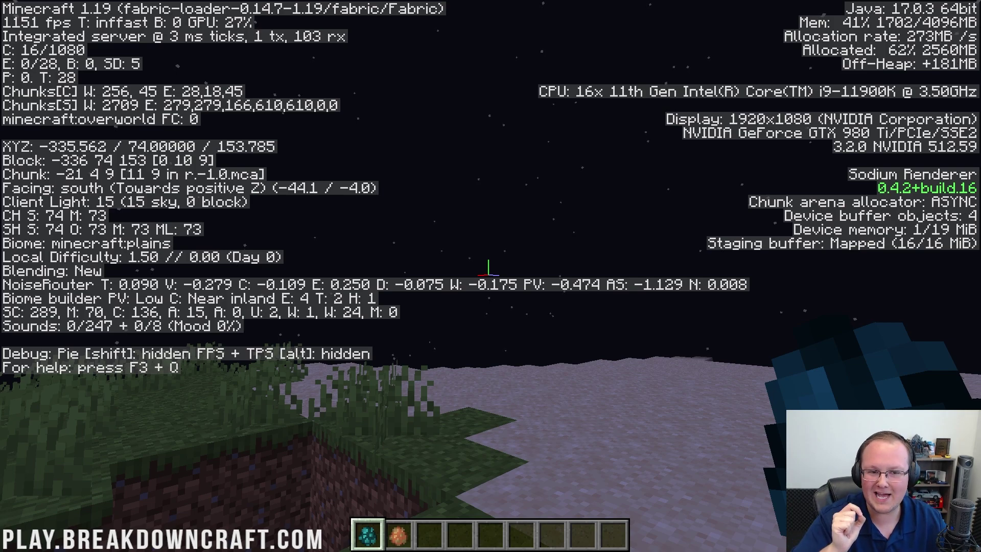
key(w)
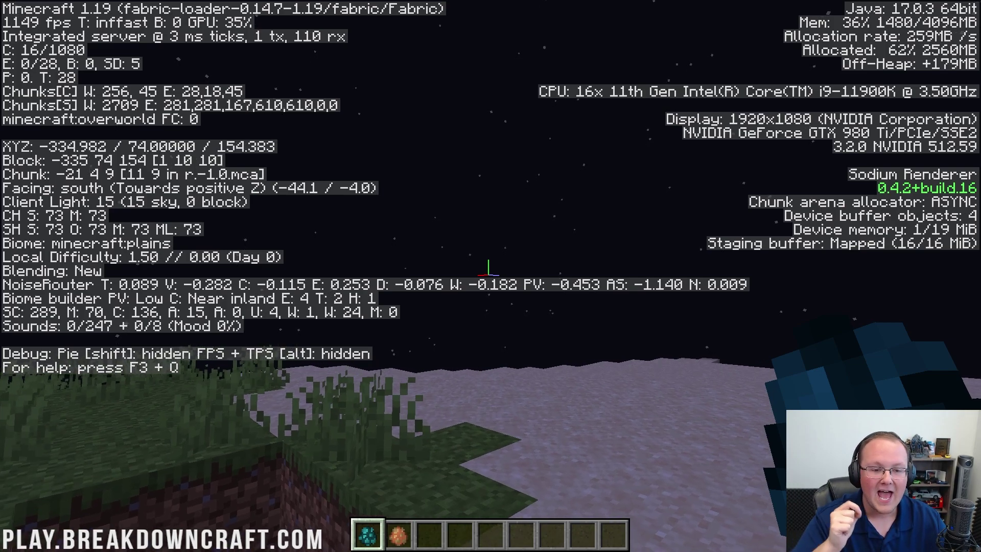
key(w)
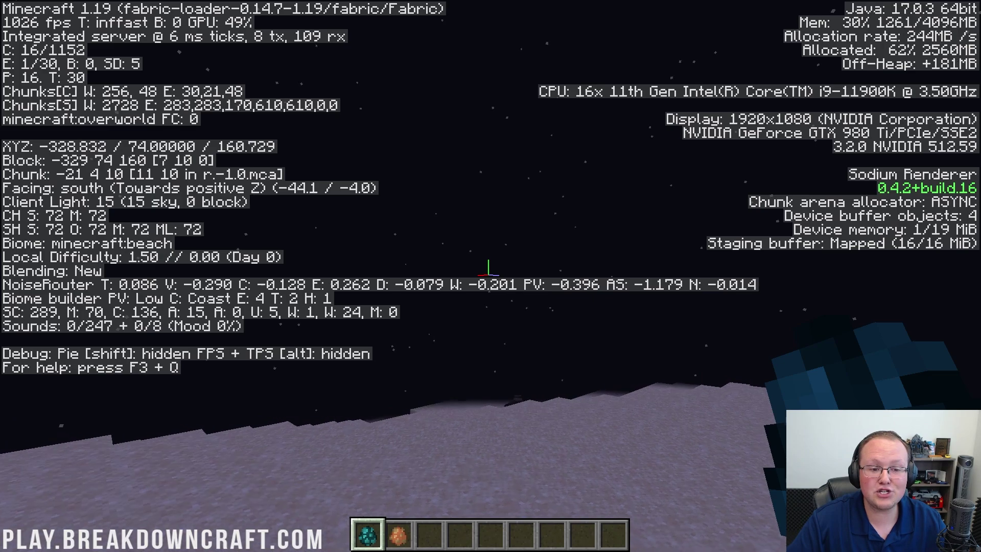
key(w)
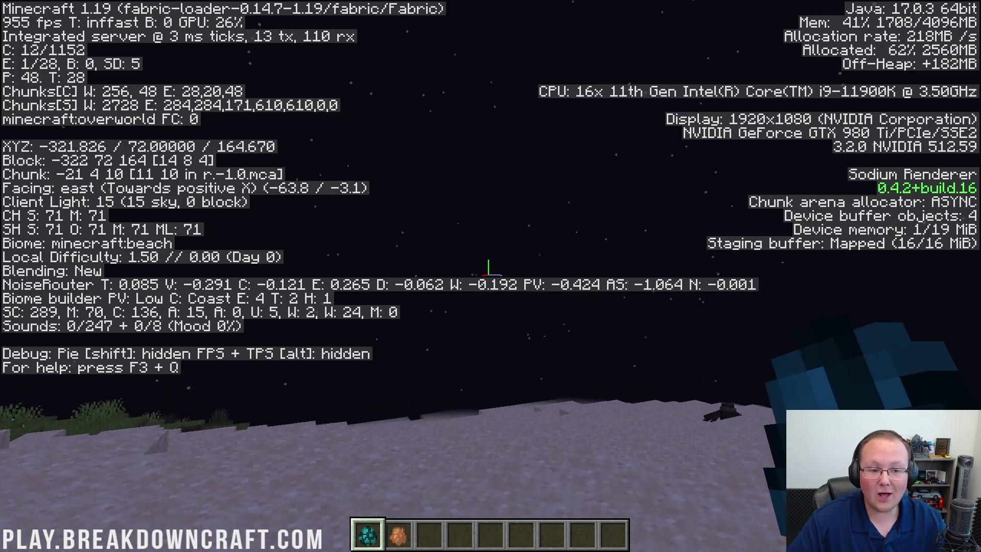
key(w)
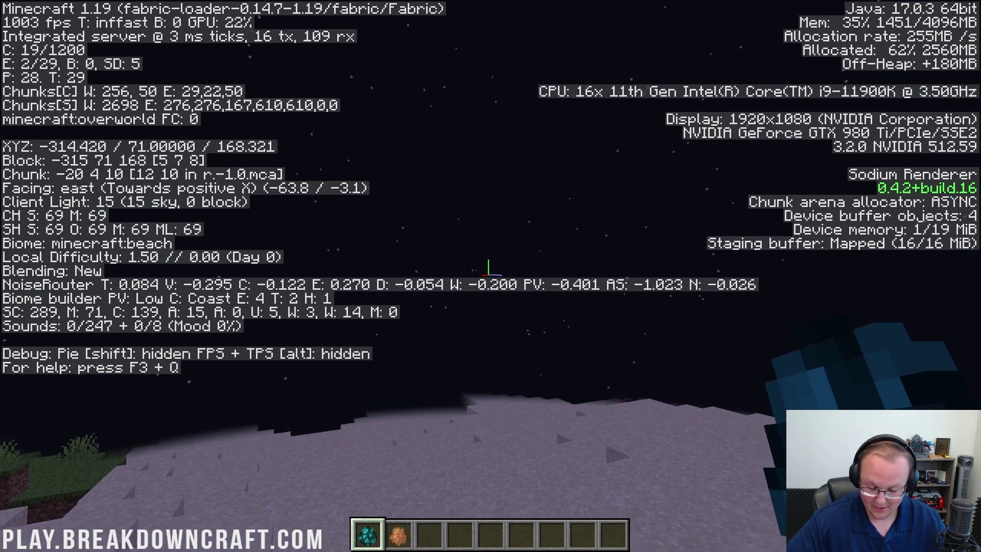
key(w)
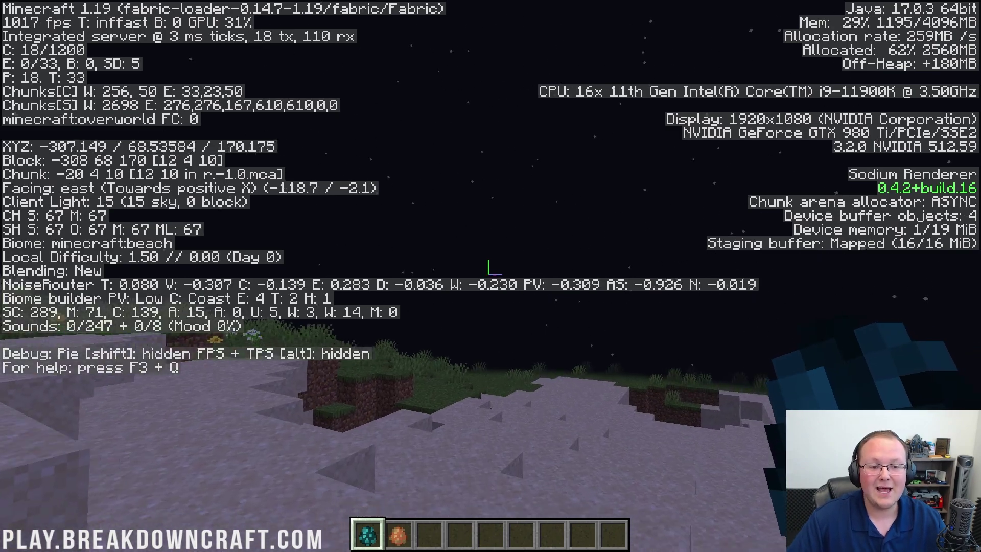
- Set Render Distance to 17 chunks in the general video settings, apply it and return to the game
key(Escape)
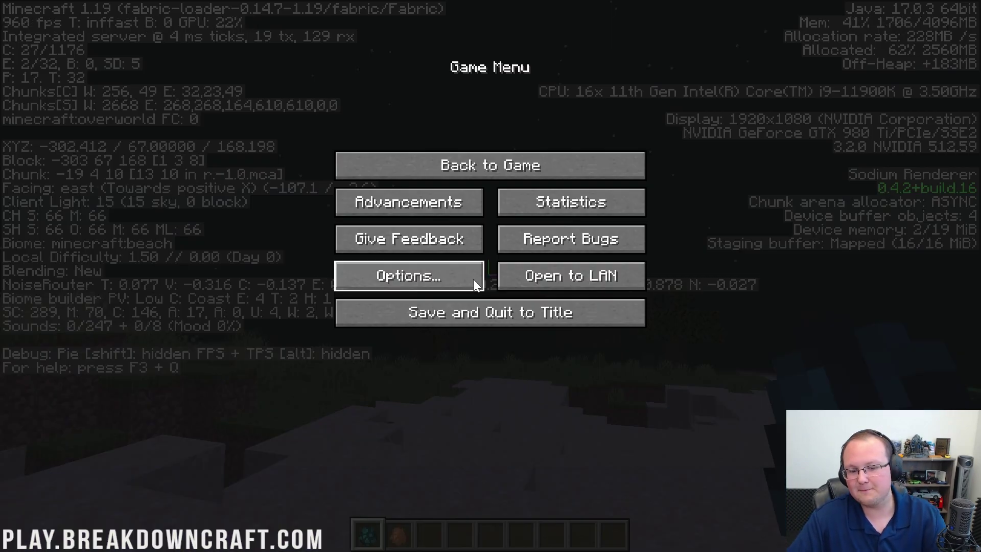
click(474, 279)
click(382, 213)
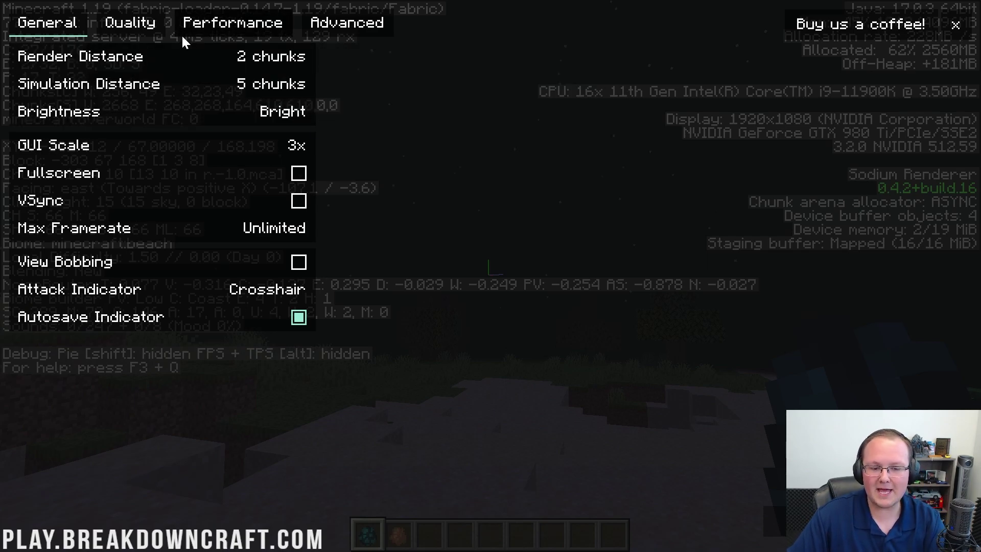
click(211, 58)
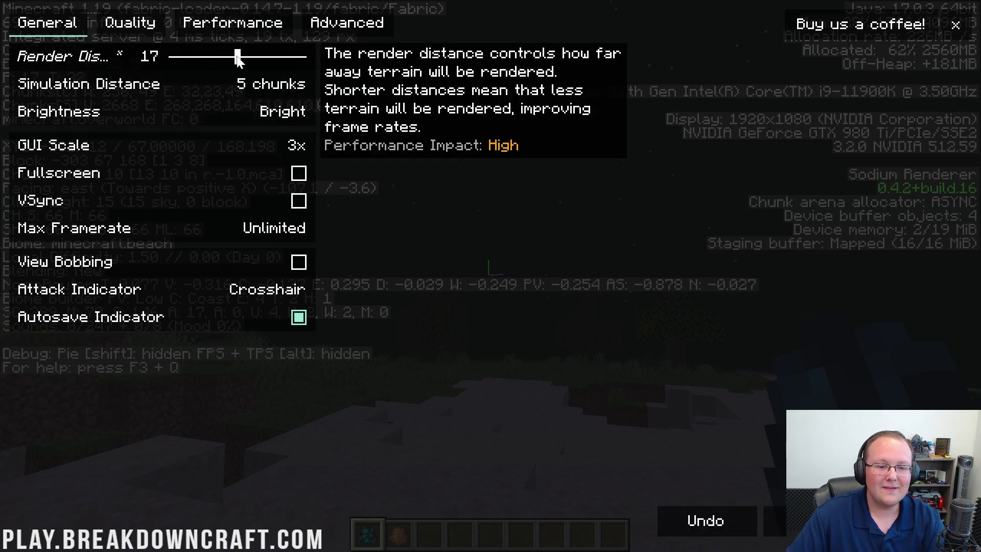
click(813, 520)
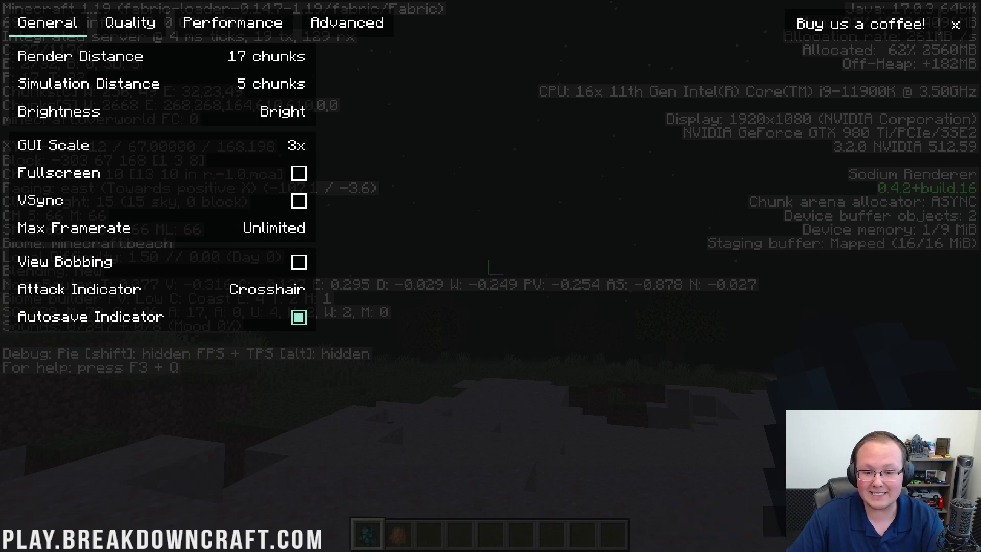
key(Escape)
click(634, 366)
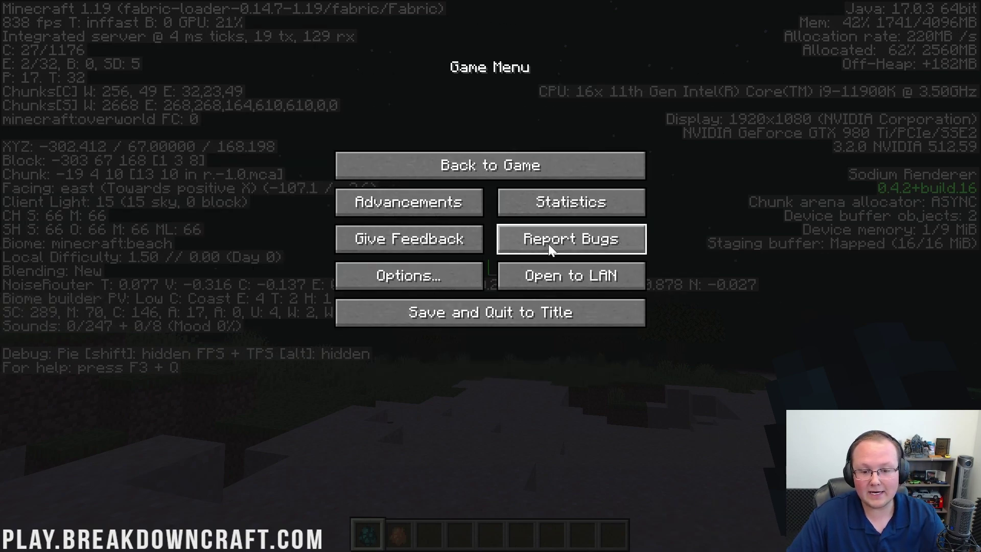
click(527, 177)
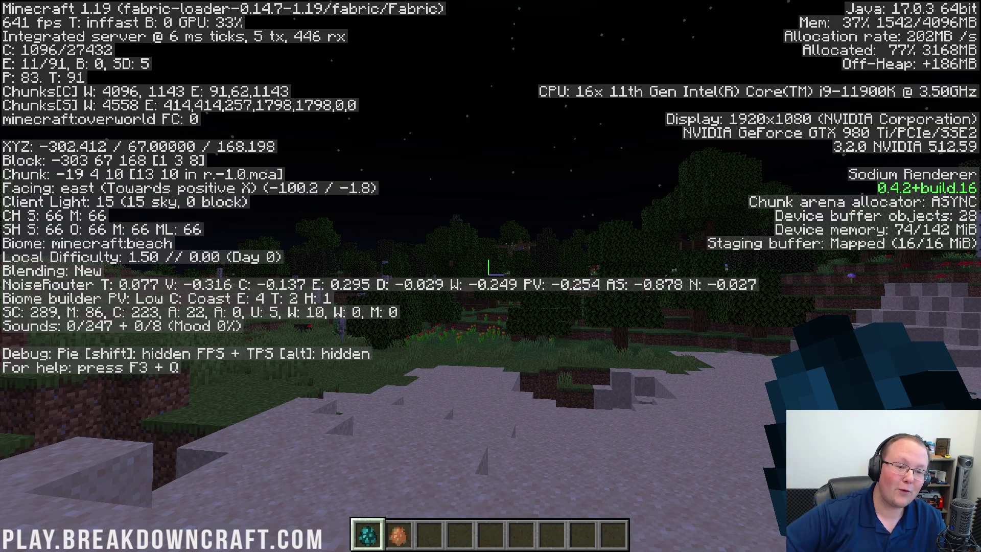
- Walk through the grassy terrain to examine the frame rate in the debug overlay at the increased render distance
key(w)
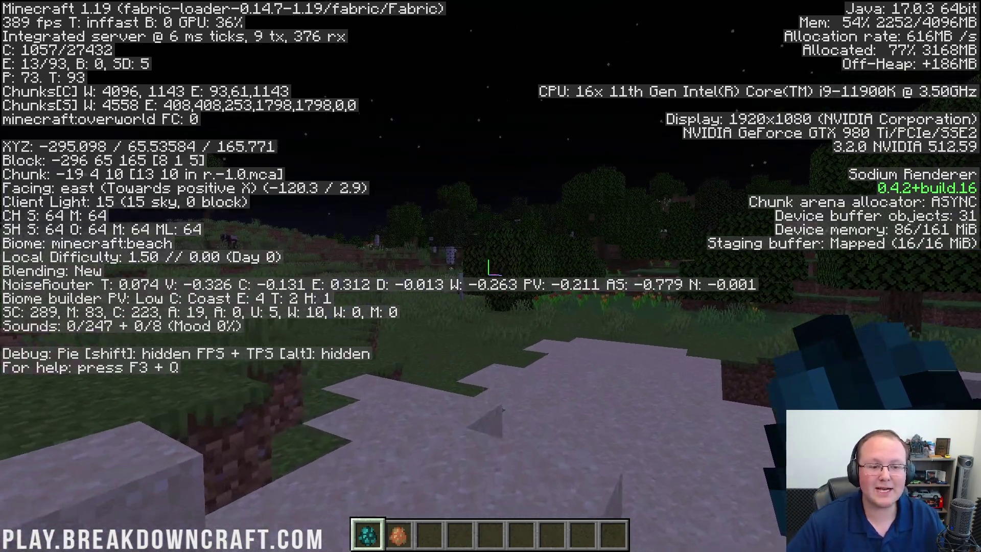
key(w)
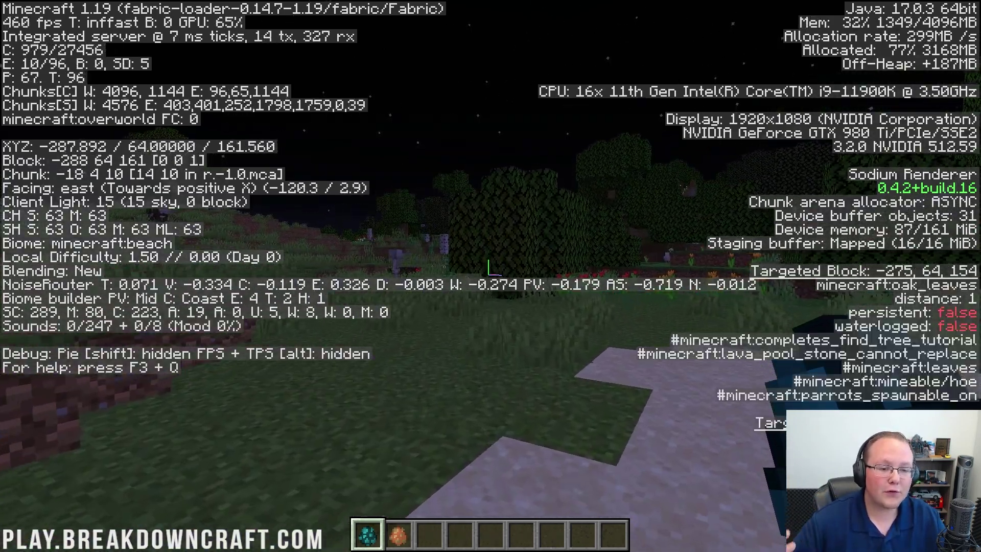
key(w)
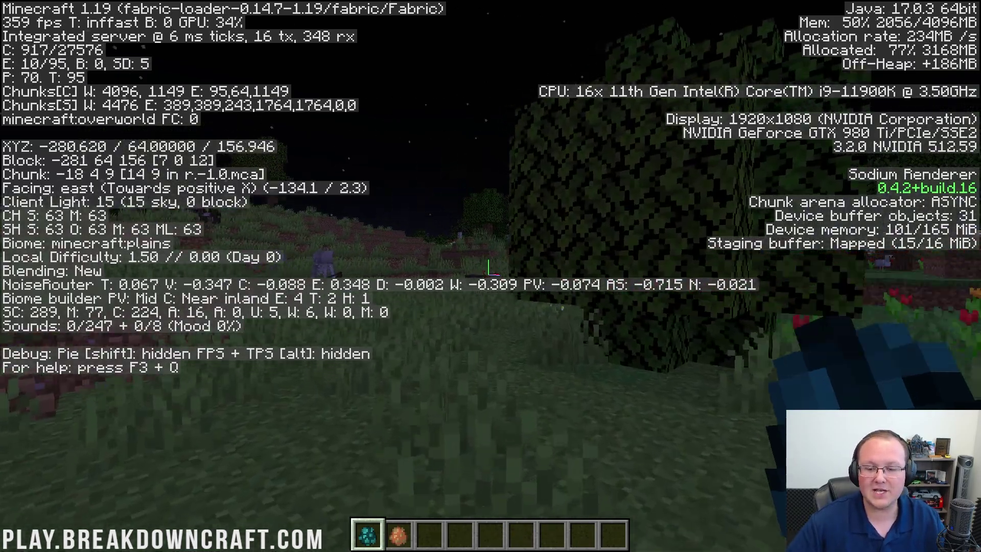
key(w)
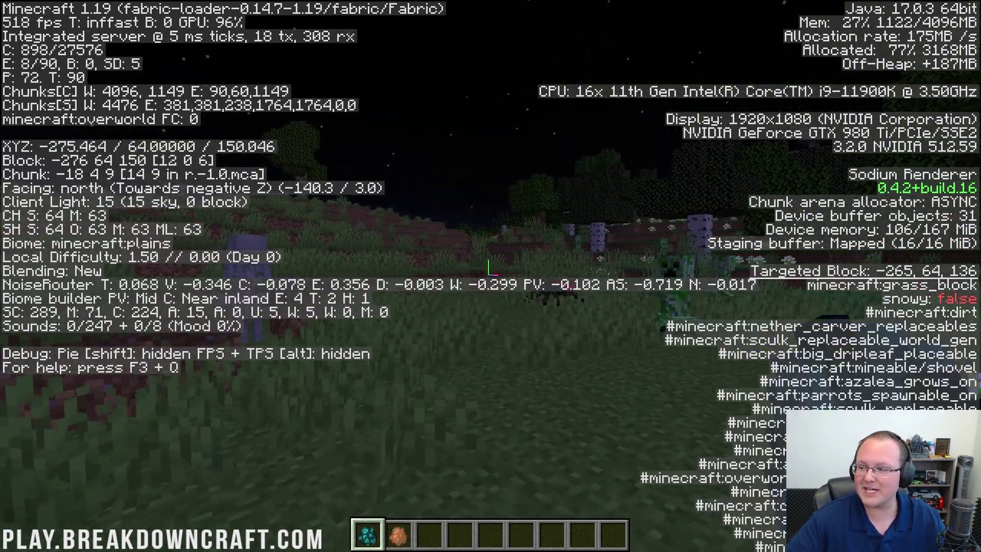
key(w)
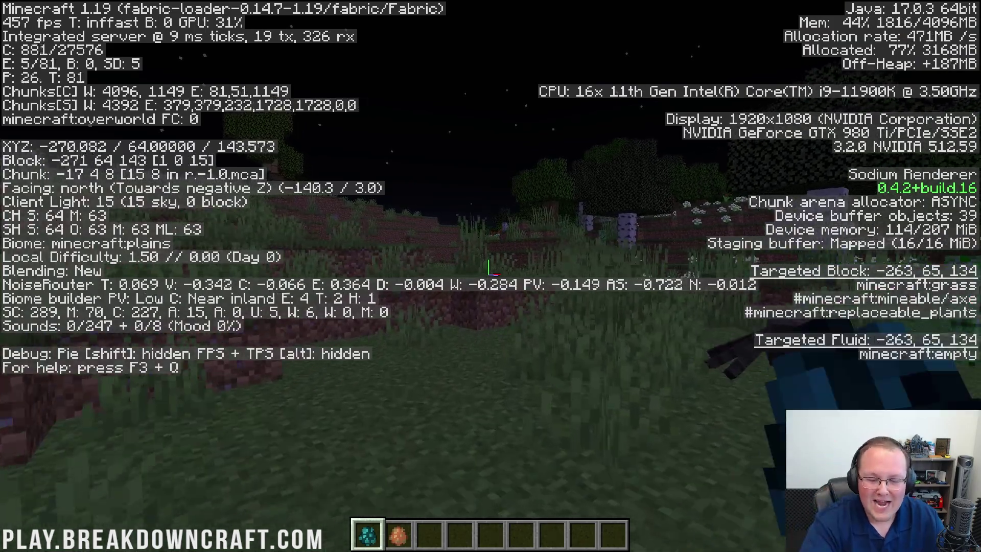
key(w)
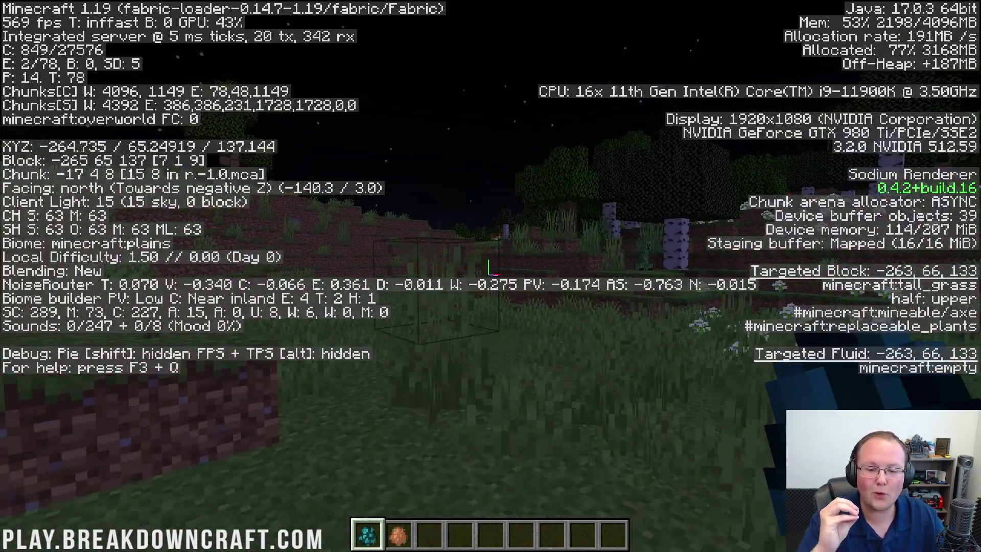
key(w)
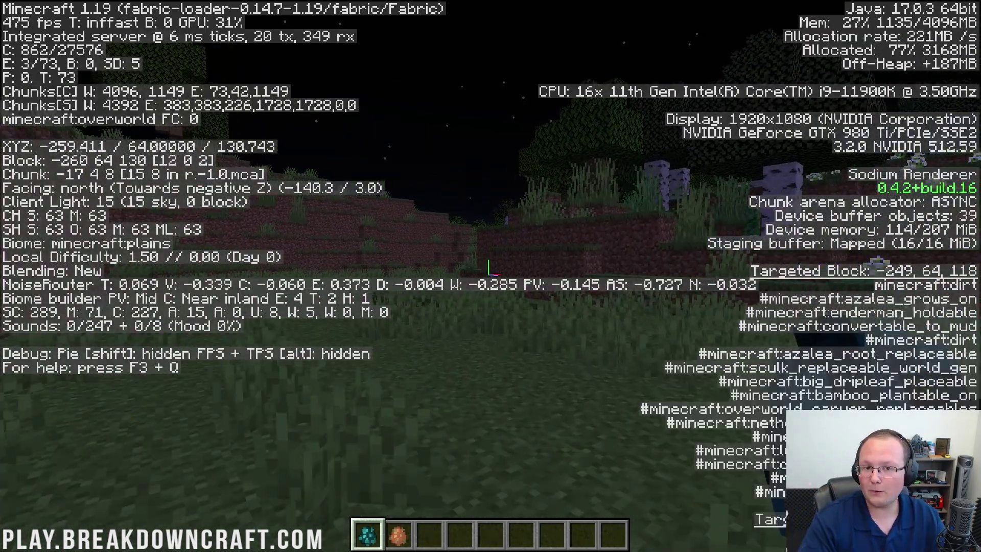
key(w)
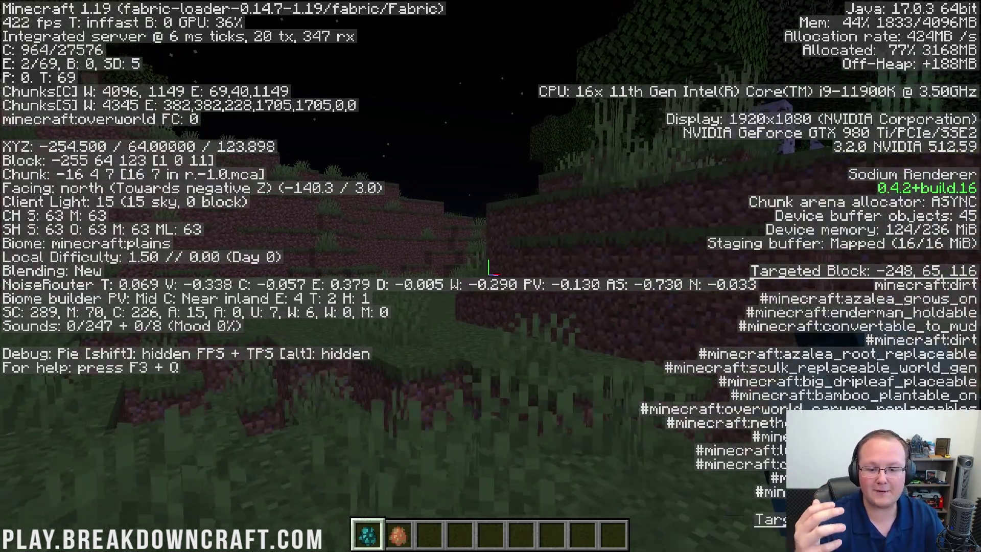
key(w)
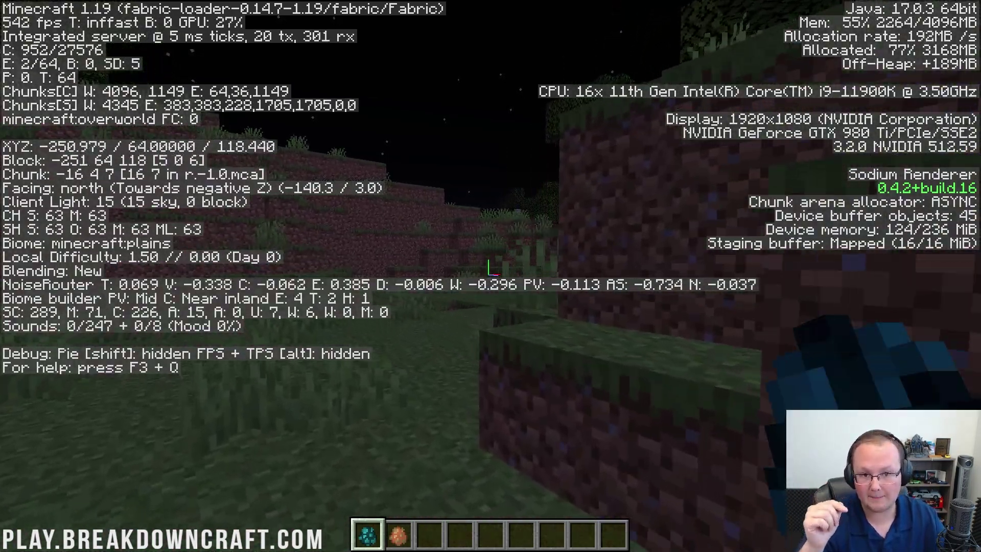
key(w)
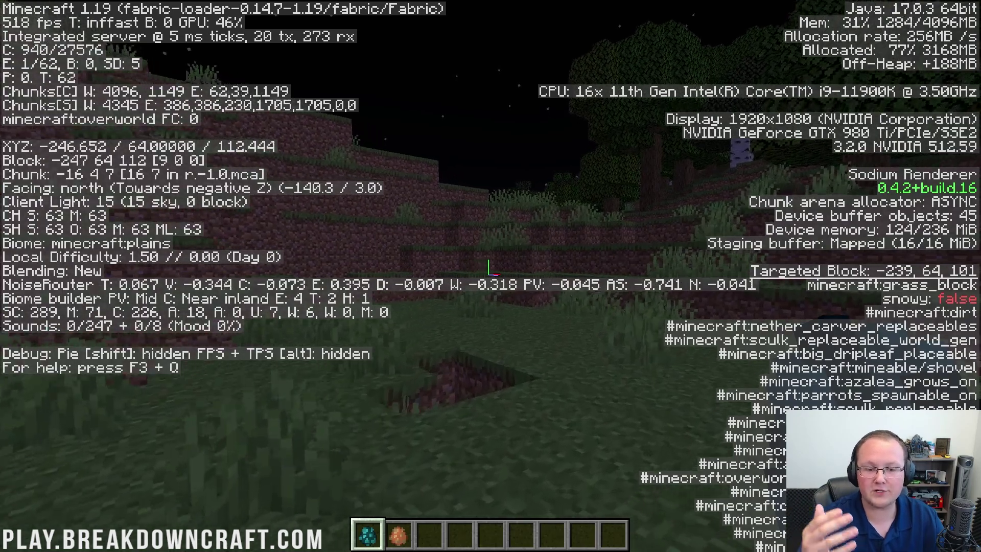
key(w)
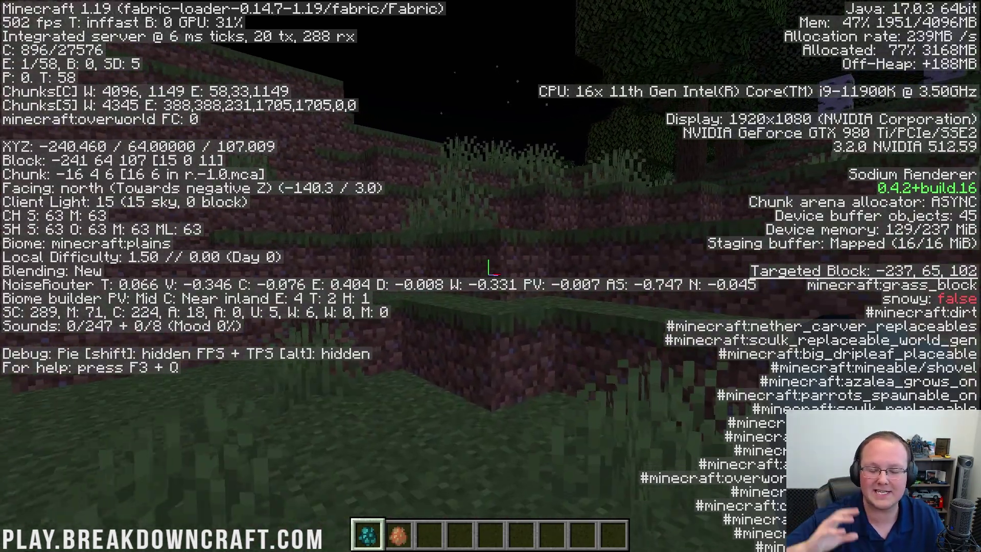
- Set Graphics to Fancy and enable Smooth Lighting in the video quality settings, apply the changes and return to the game
key(Escape)
click(478, 277)
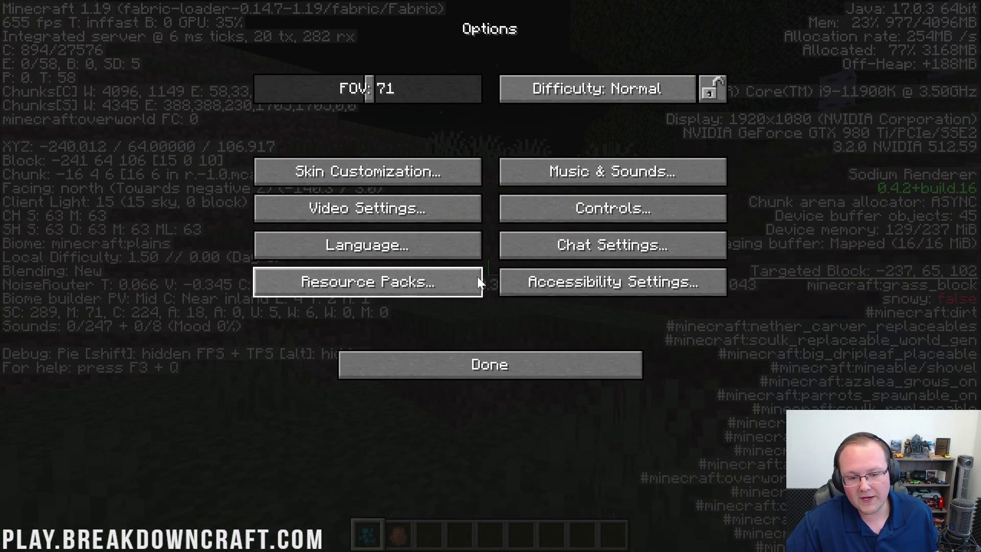
click(387, 213)
click(161, 23)
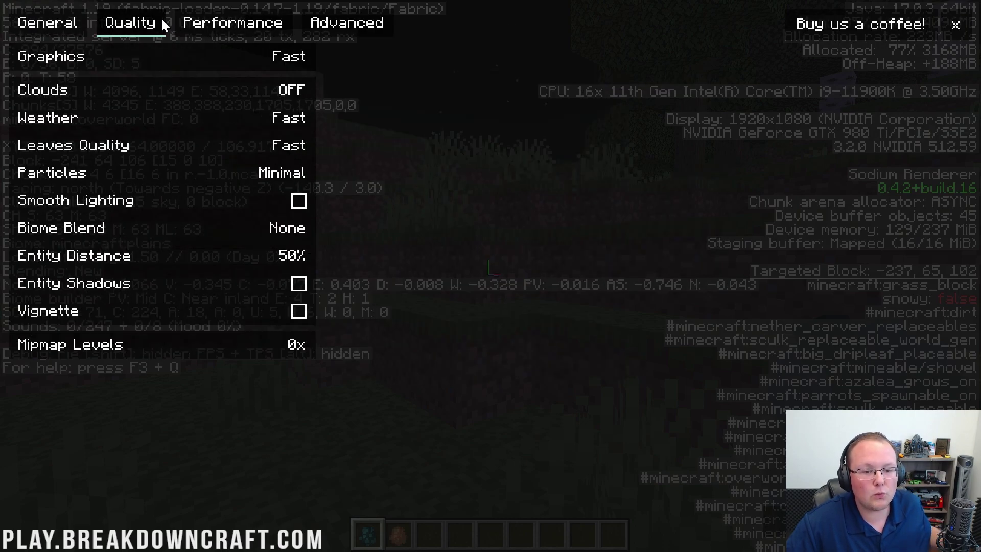
click(158, 59)
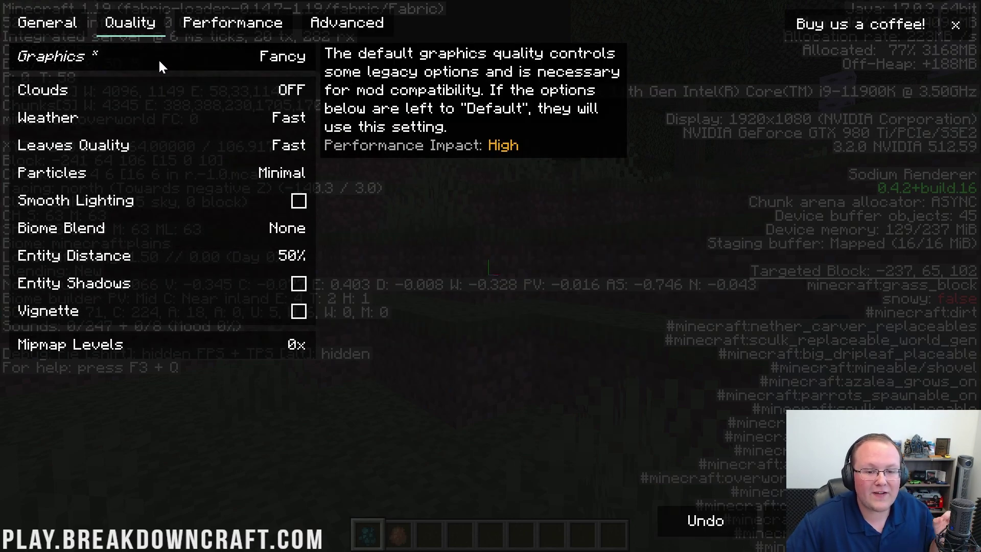
click(167, 201)
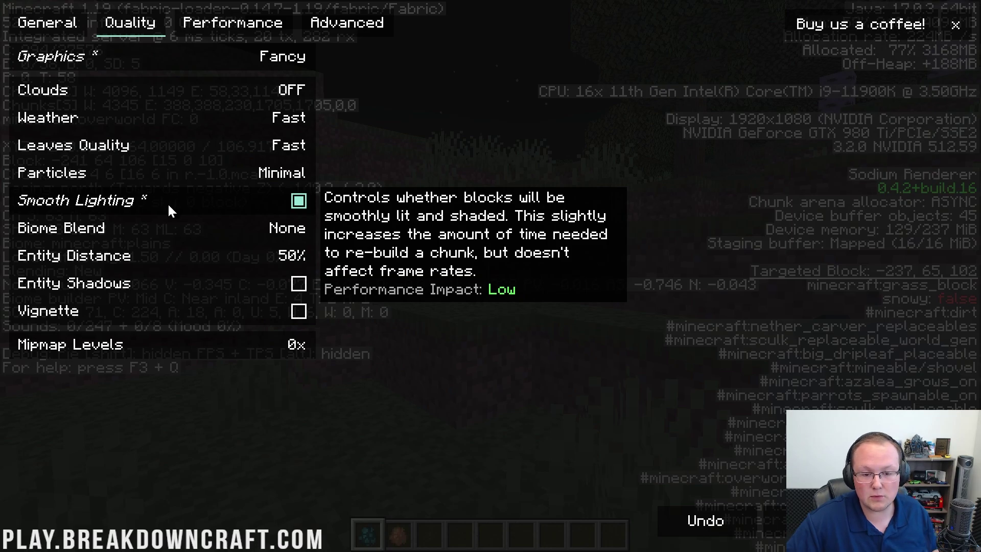
click(767, 526)
key(Escape)
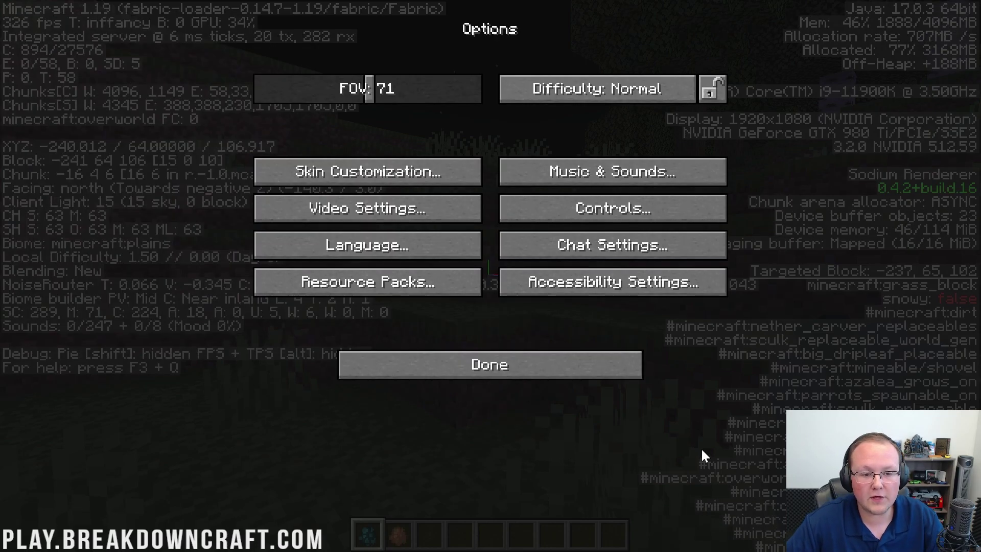
key(Escape)
- Walk through the grassy terrain toward the beach to examine the frame rate with Fancy graphics and Smooth Lighting
key(w)
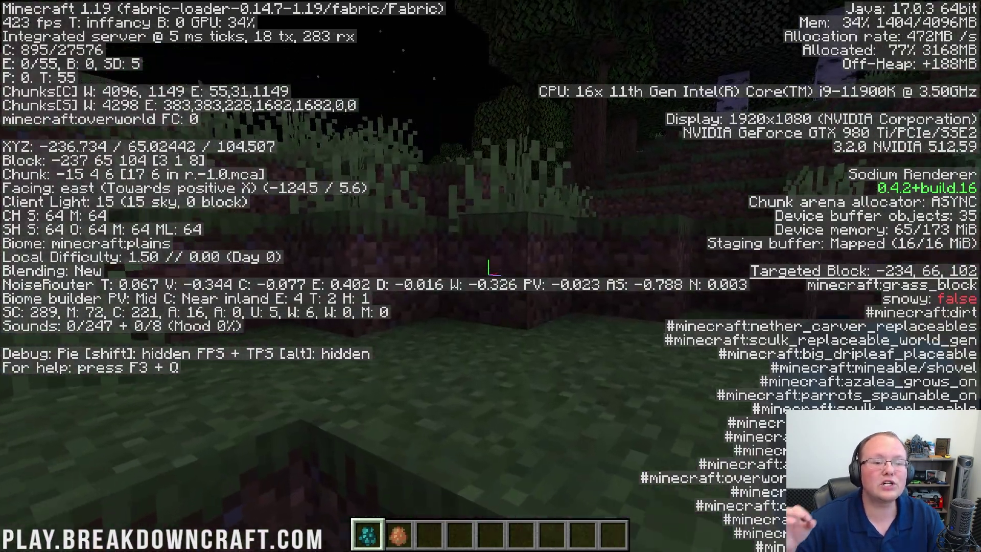
key(w)
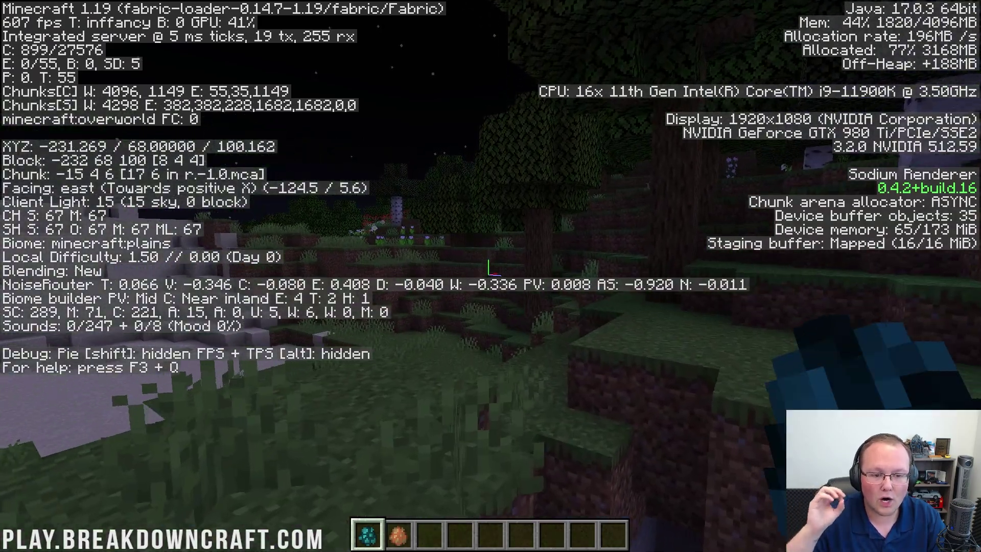
key(space)
key(w)
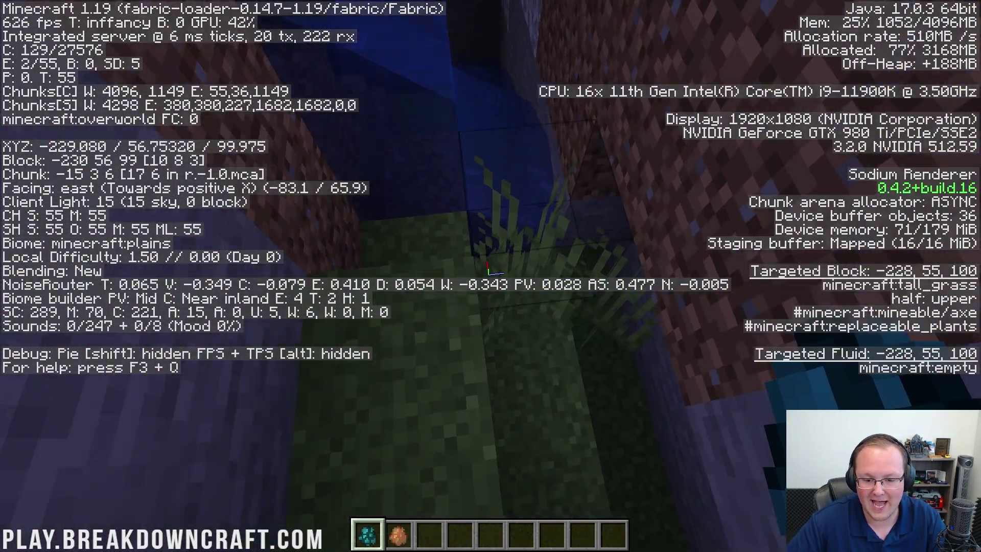
key(w)
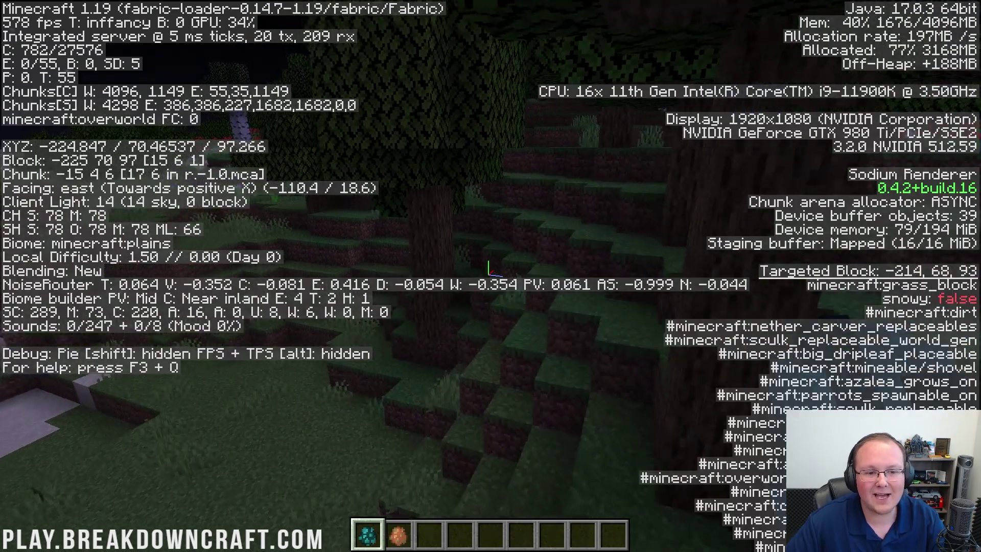
key(w)
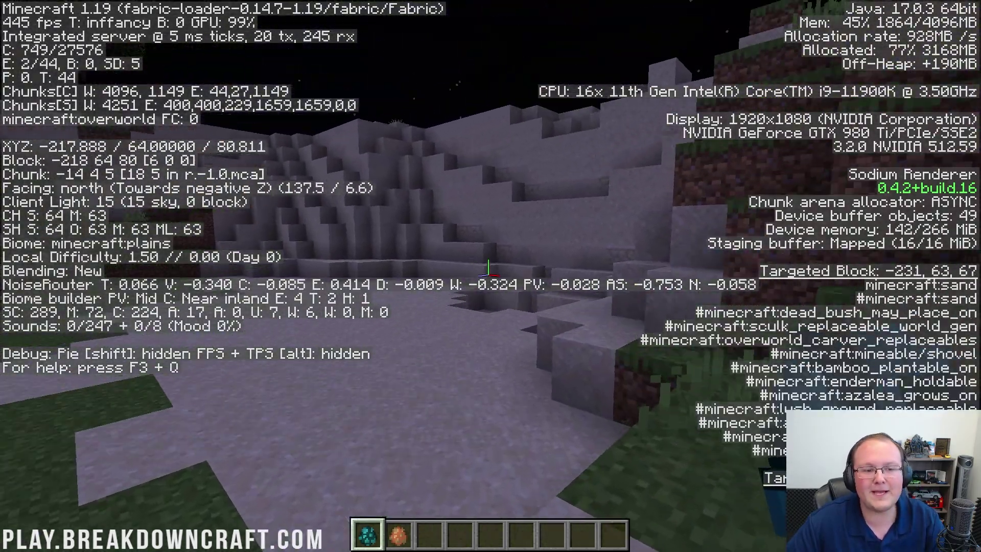
- Climb the sandy slope and jump along the beach while examining the frame rate in the debug overlay
key(w)
key(space)
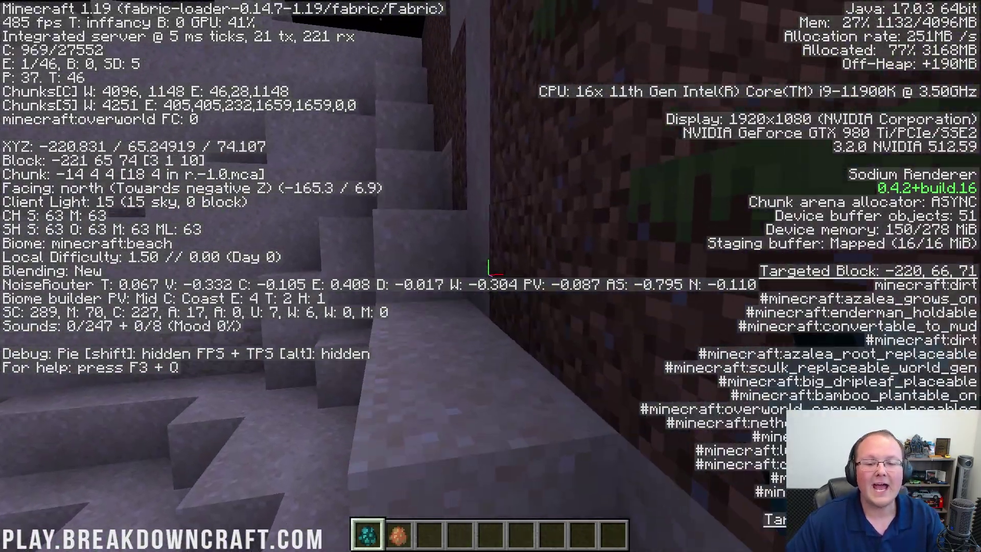
key(w)
key(space)
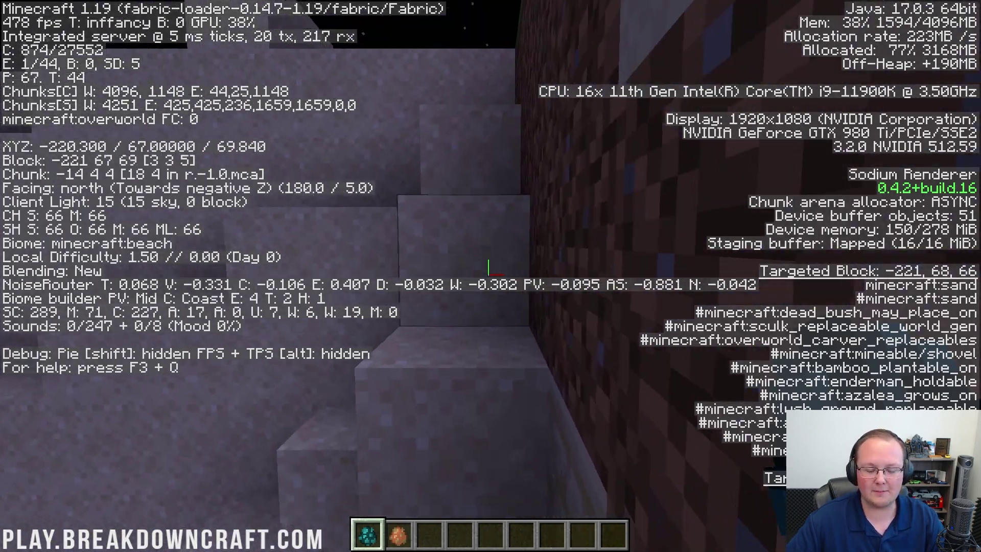
key(w)
key(space)
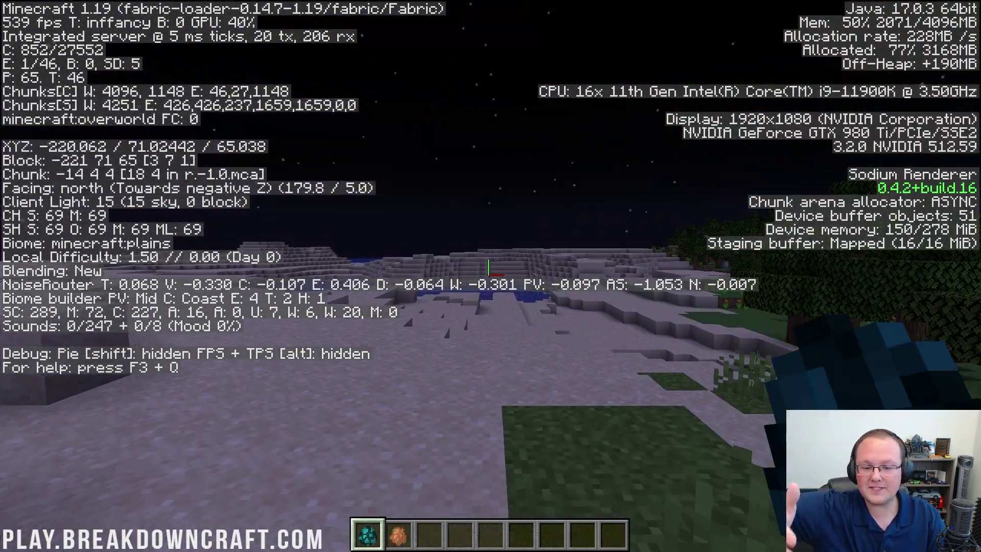
key(w)
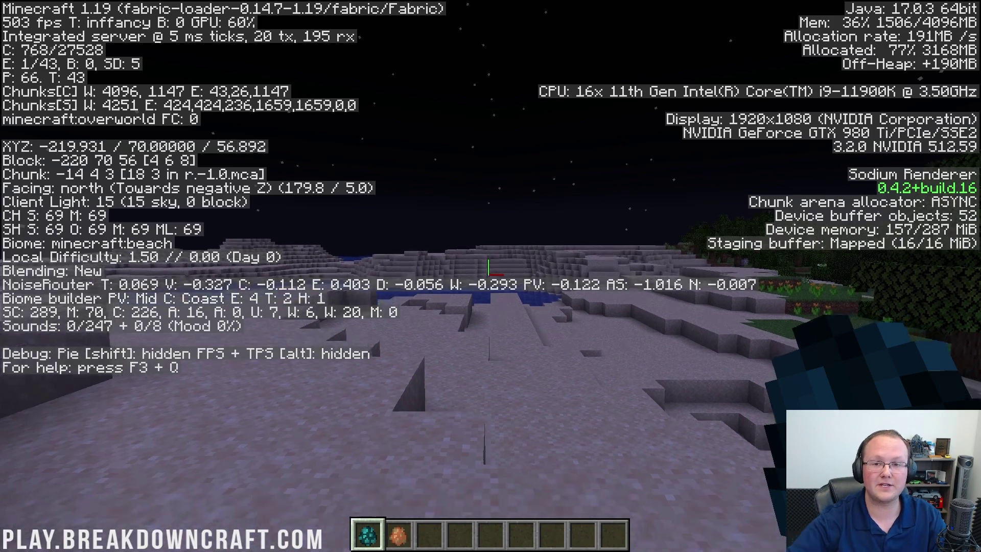
key(space)
key(w)
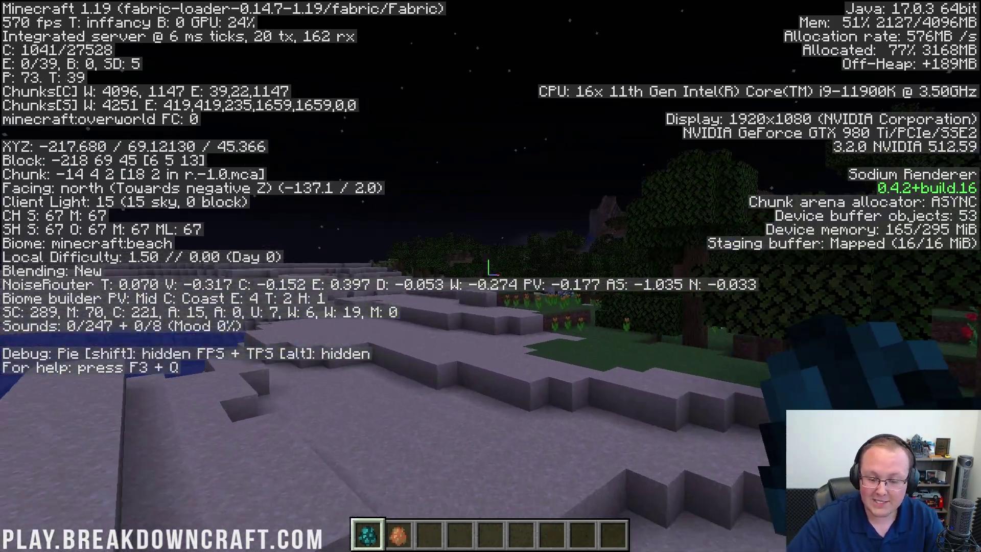
key(w)
key(space)
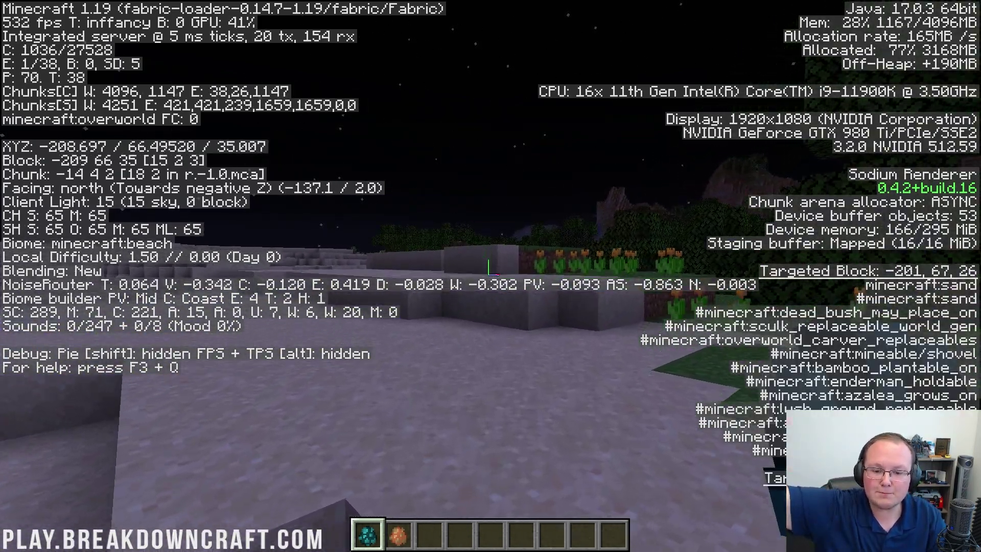
key(w)
key(space)
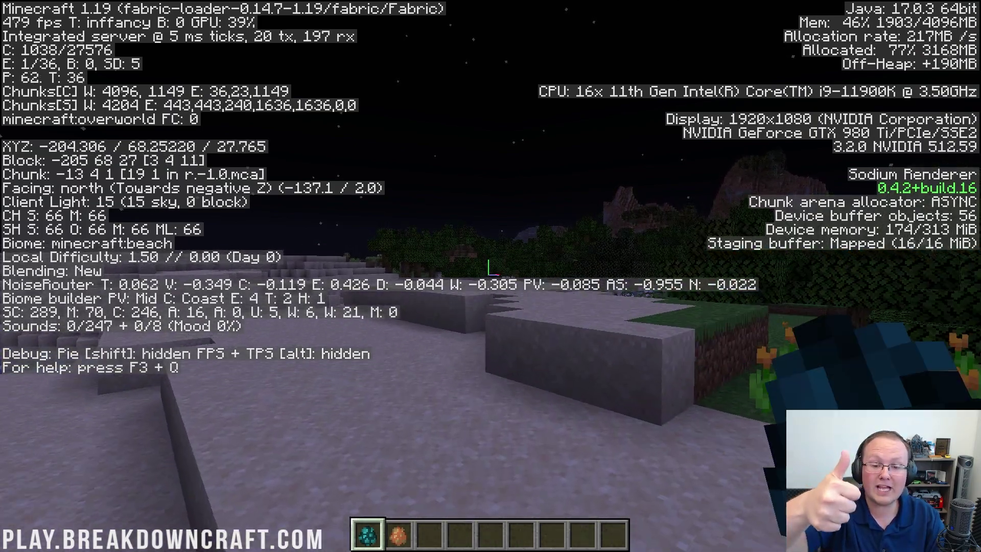
key(space)
key(w)
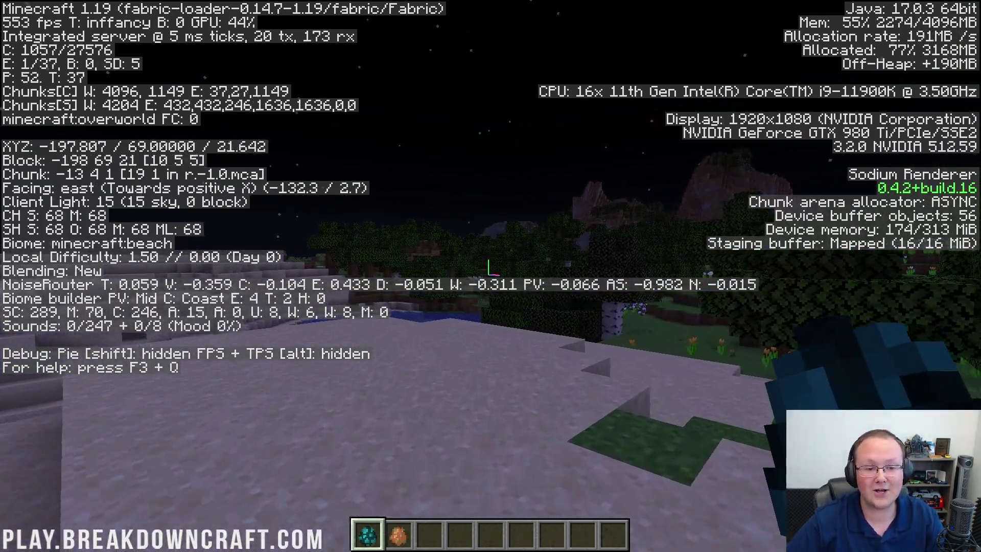